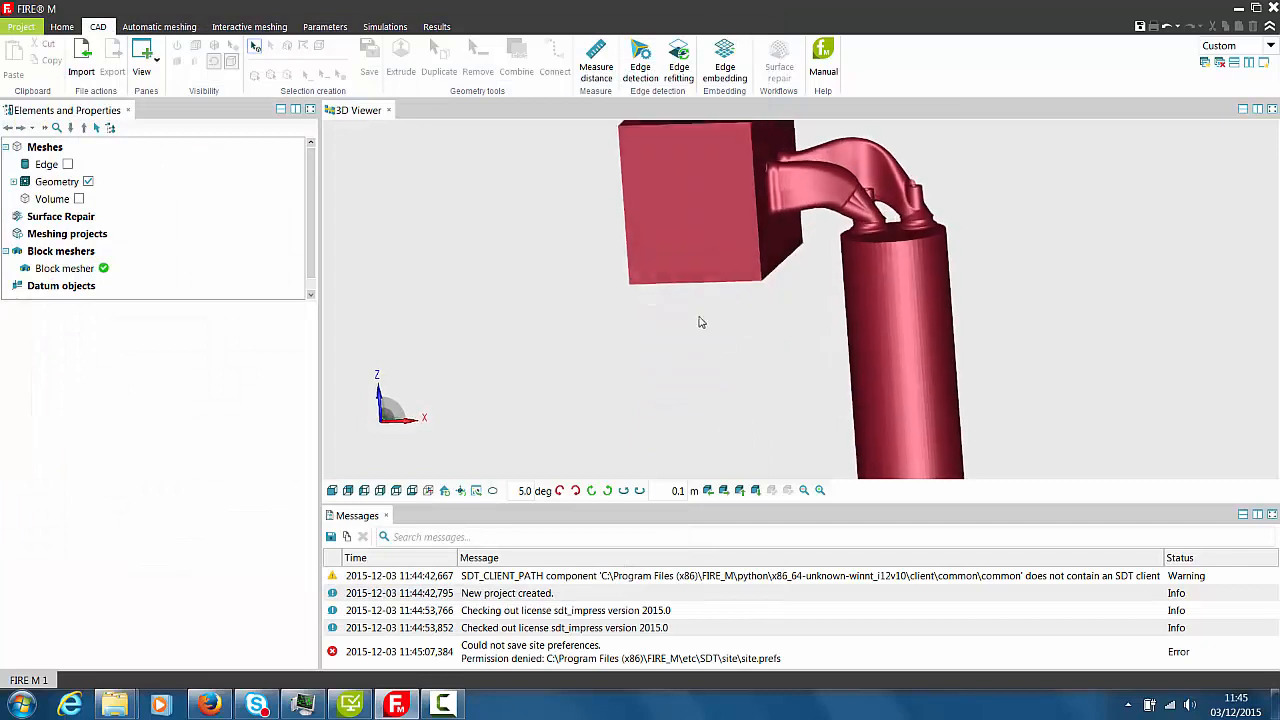
# - Examine the ports and valves inside the IP_surf geometry in transparent display, and return it to opaque display
pyautogui.scroll(3, 670, 360)
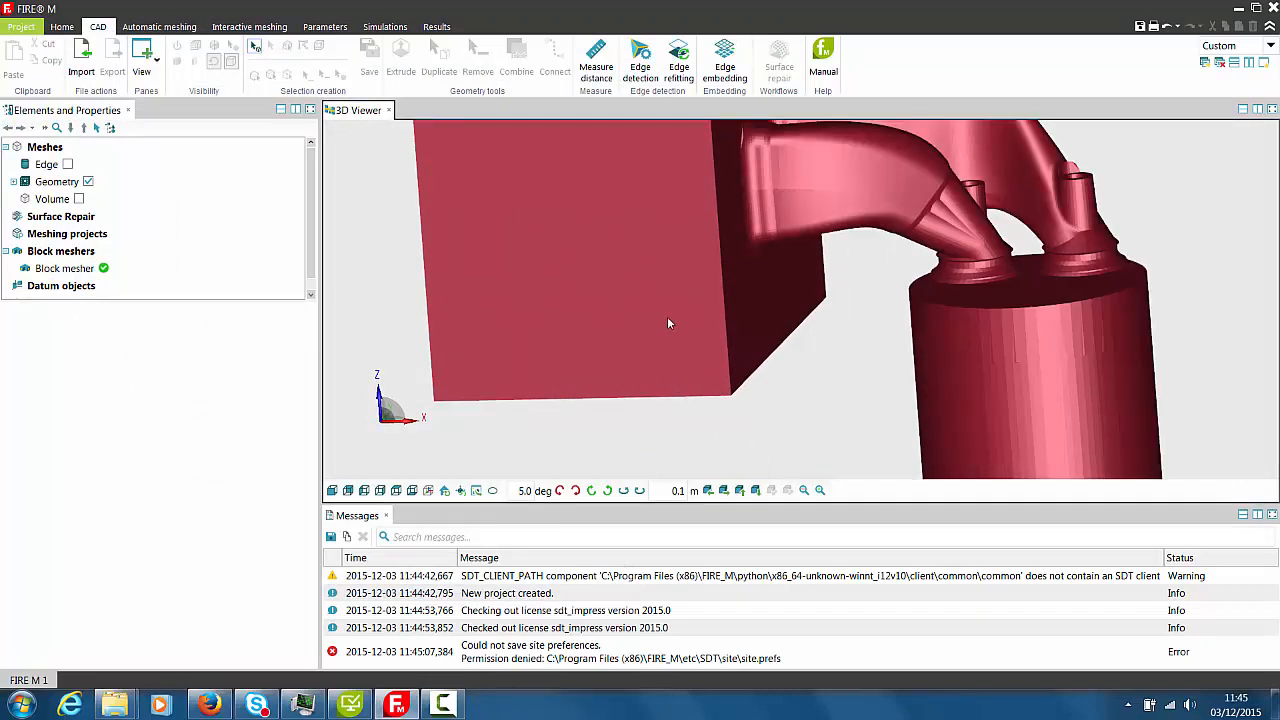
pyautogui.click(666, 316)
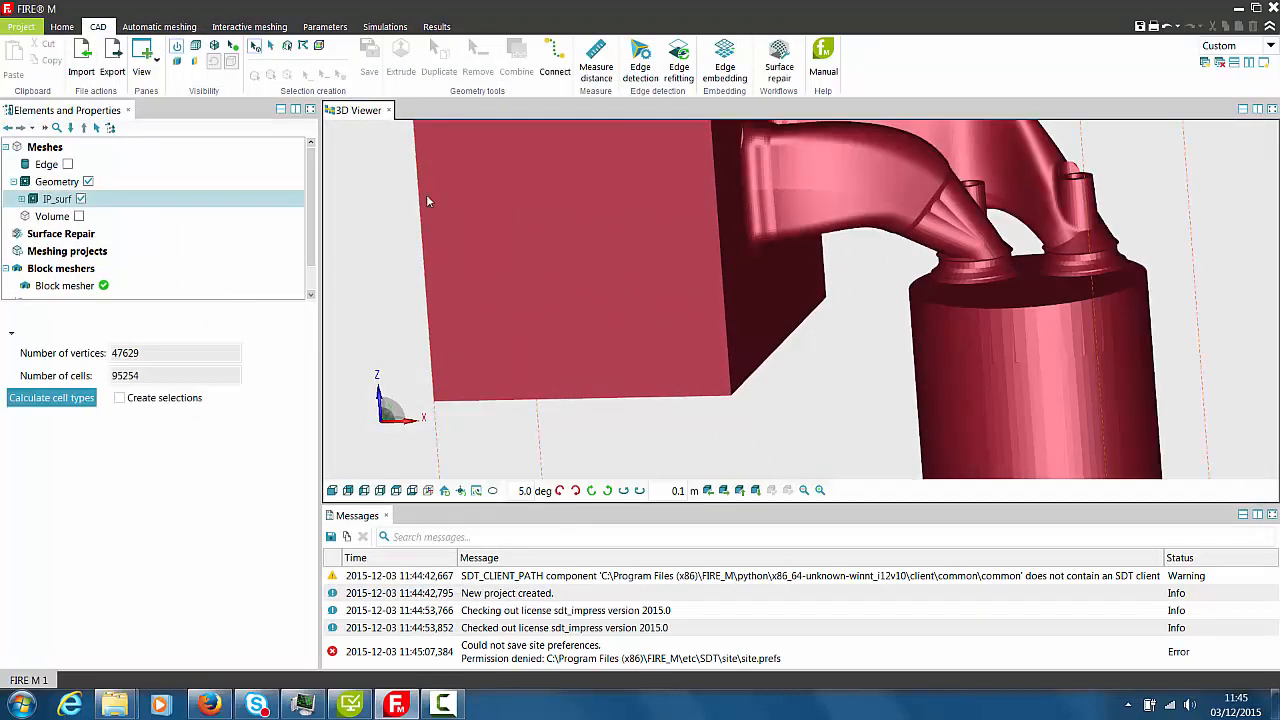
pyautogui.click(212, 45)
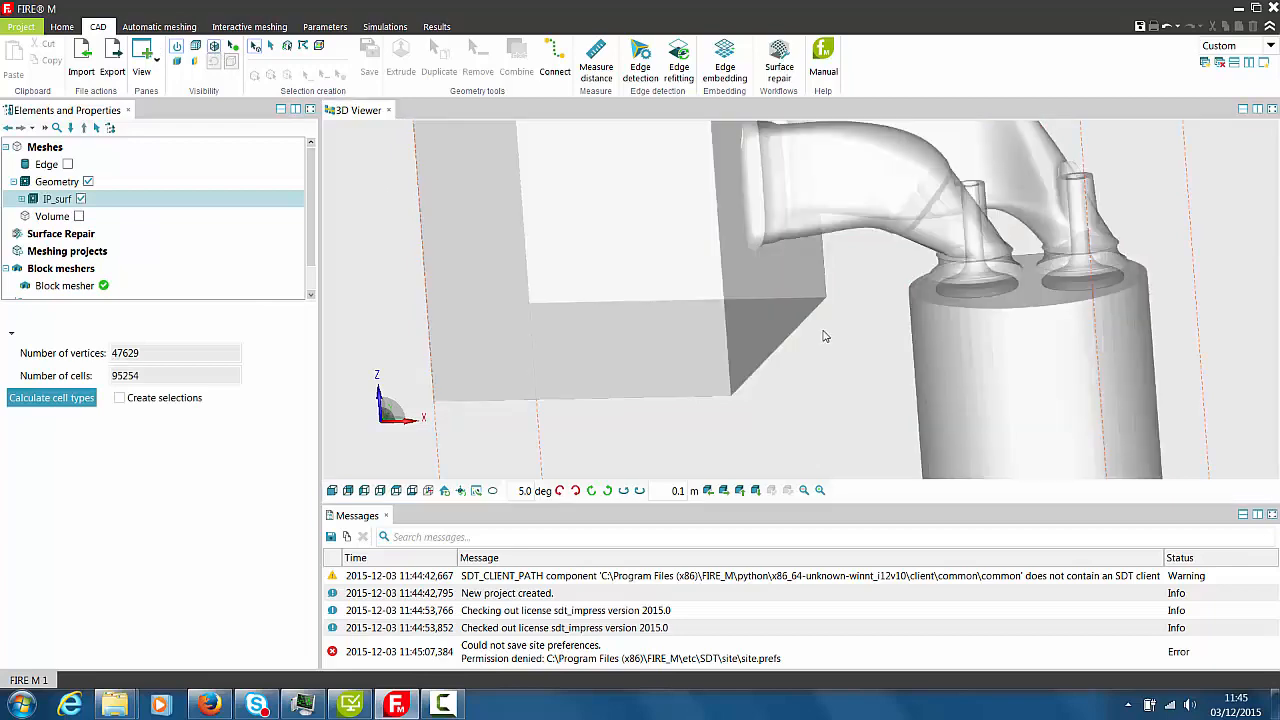
pyautogui.moveTo(836, 331); pyautogui.dragTo(712, 395)
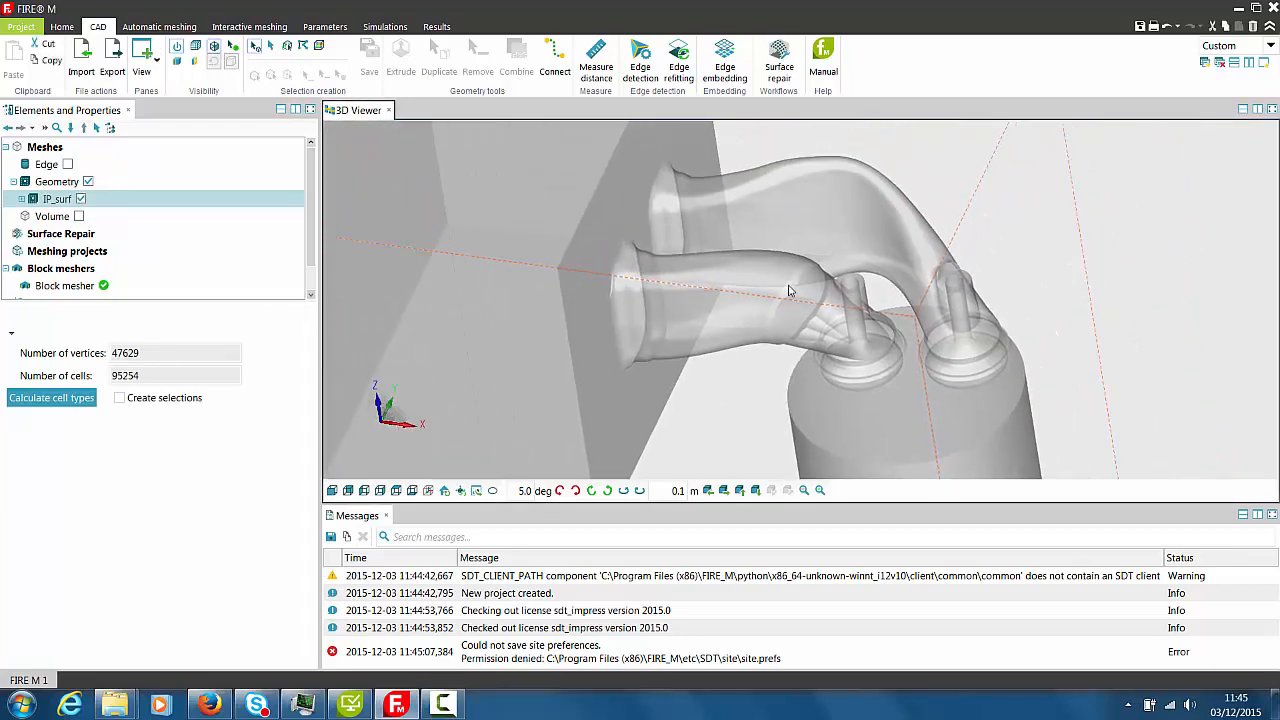
pyautogui.scroll(3, 789, 286)
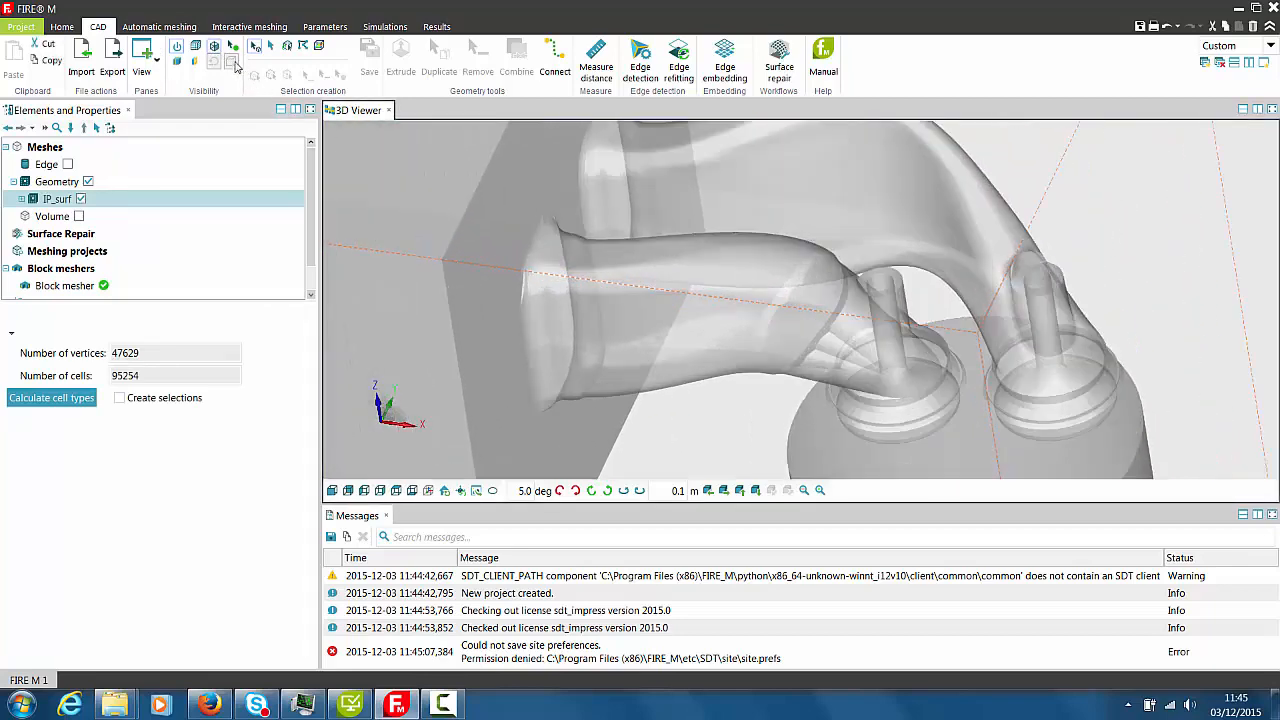
pyautogui.click(214, 47)
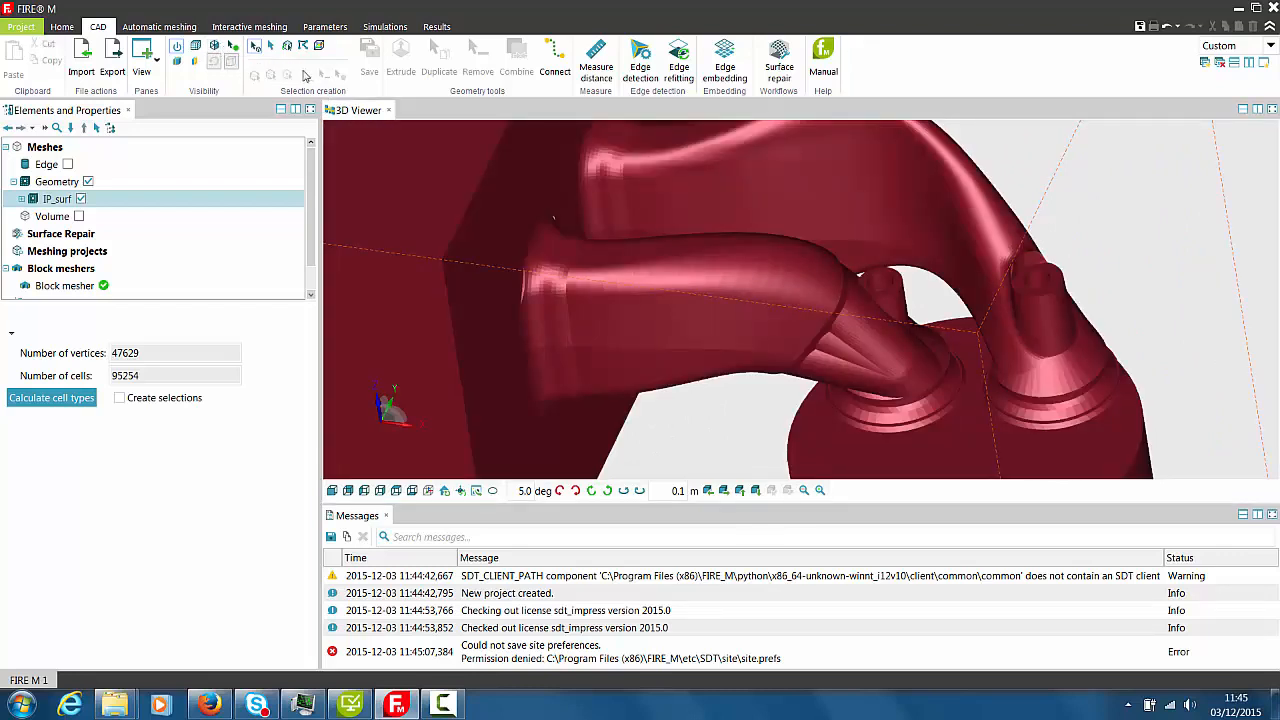
# - Start the surface repair workflow for IP_surf and run all checks on it
pyautogui.click(779, 57)
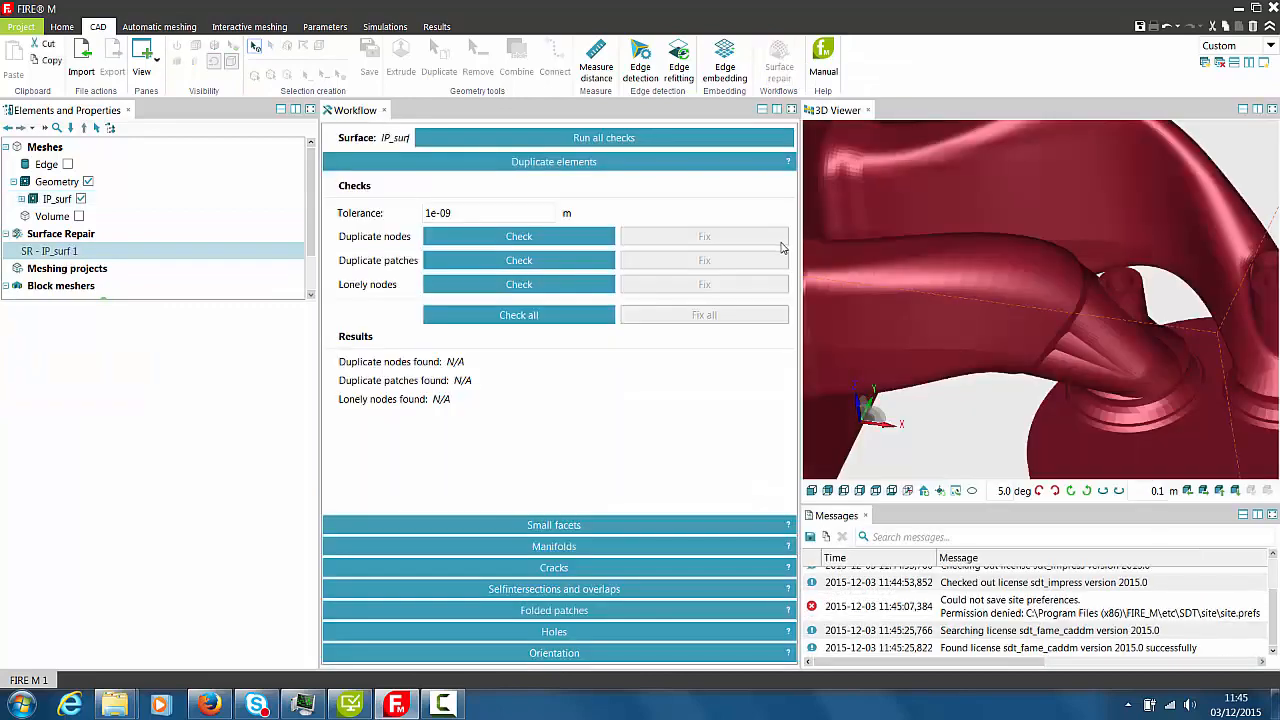
pyautogui.click(663, 139)
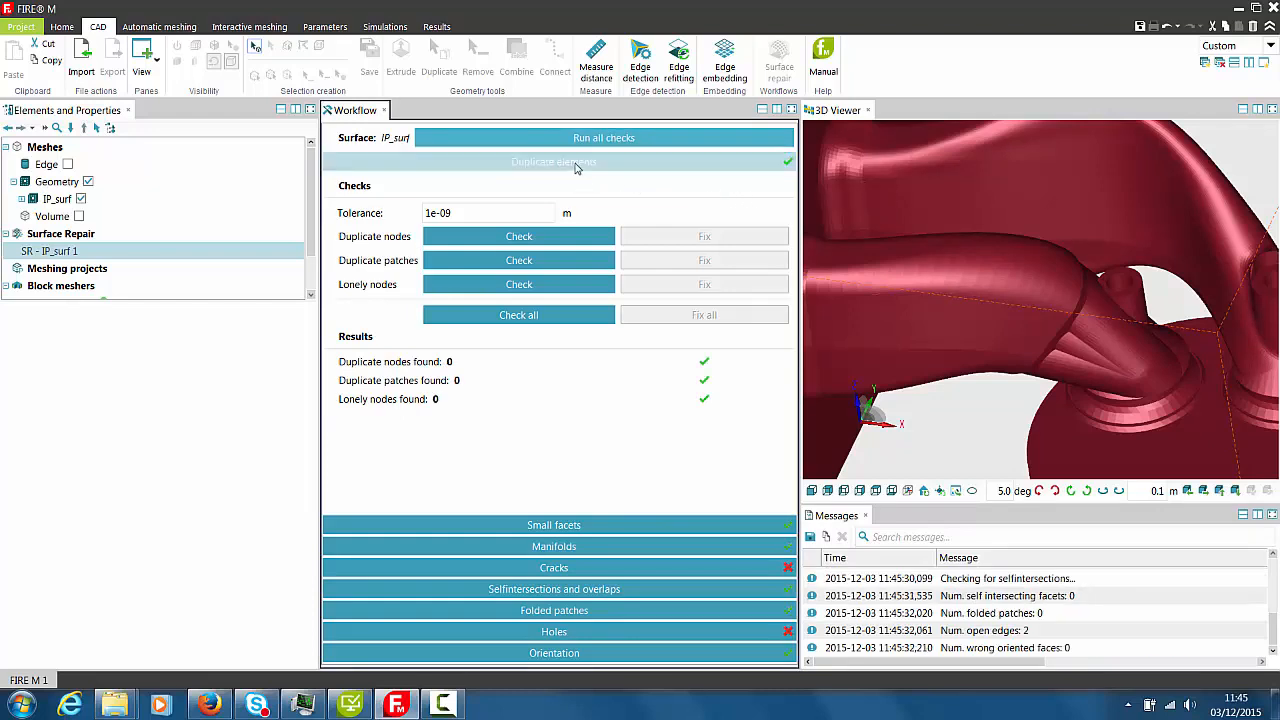
pyautogui.click(575, 165)
# - Fix all cracks found in IP_surf and rerun all the surface checks
pyautogui.click(570, 230)
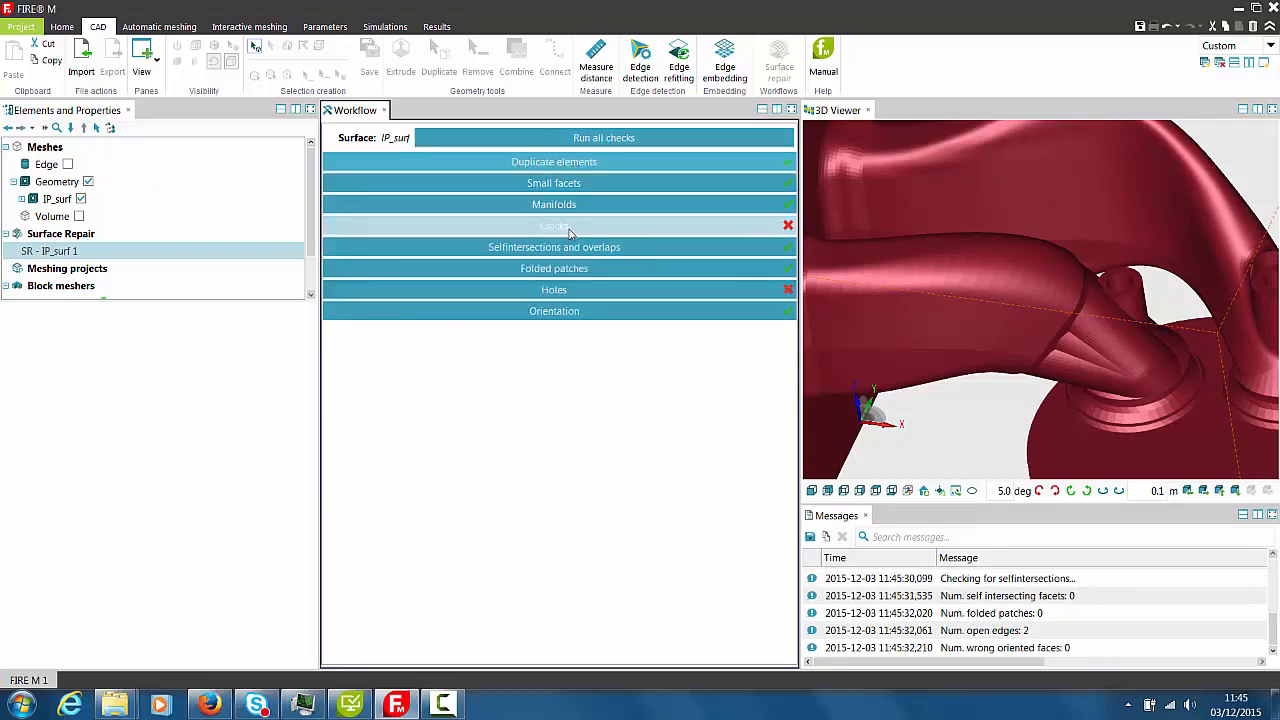
pyautogui.click(720, 302)
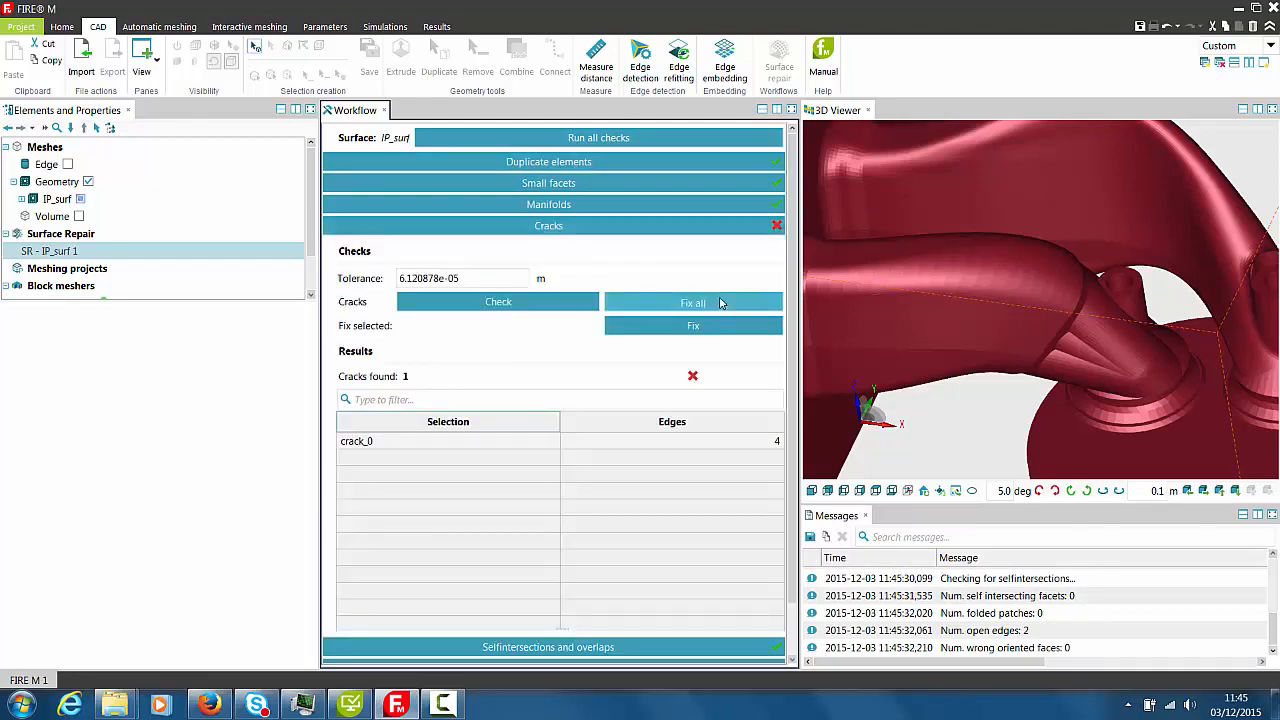
pyautogui.click(651, 228)
pyautogui.click(631, 143)
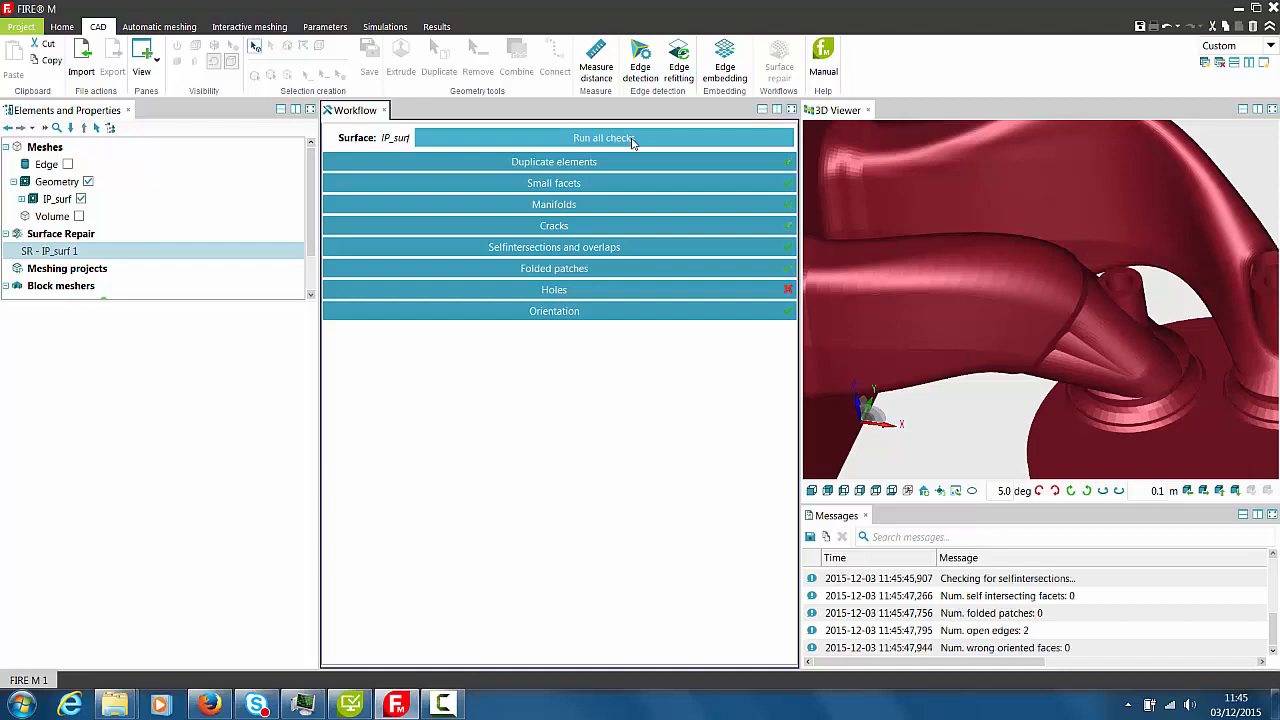
# - Find the open edges under the holes check and isolate OpenEdge_0 for a close view of its surrounding facets
pyautogui.click(561, 291)
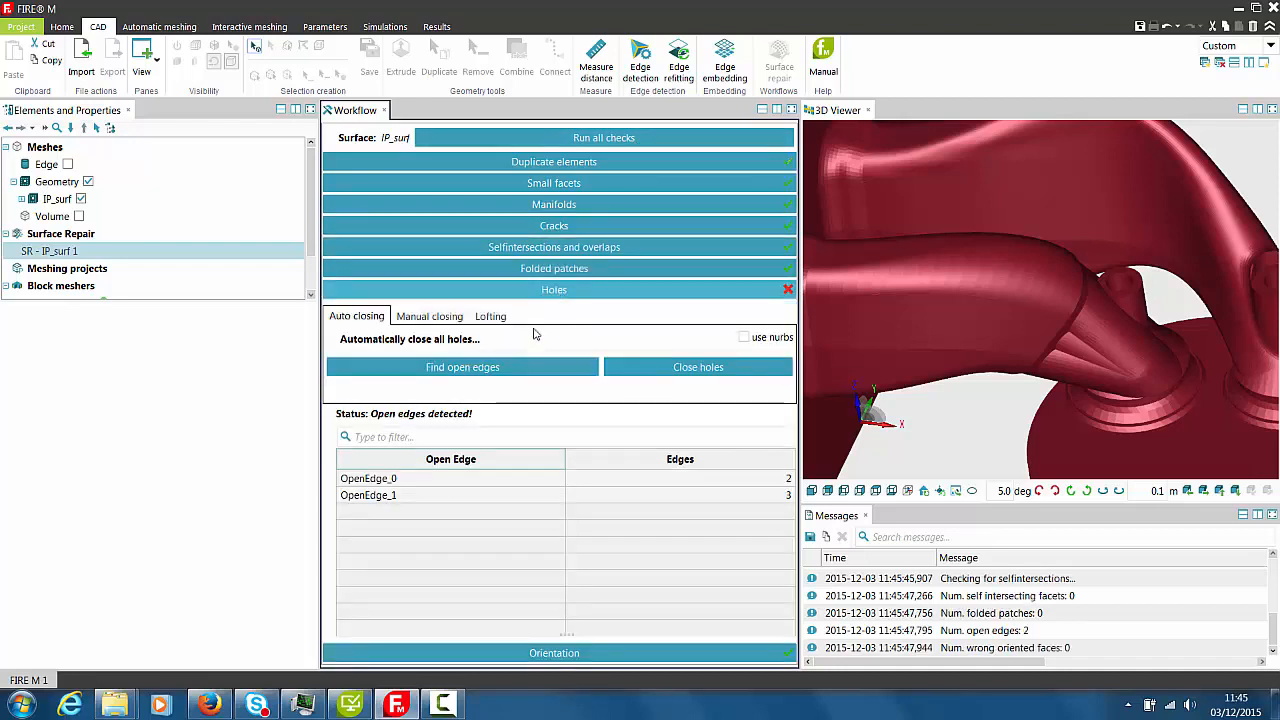
pyautogui.click(505, 367)
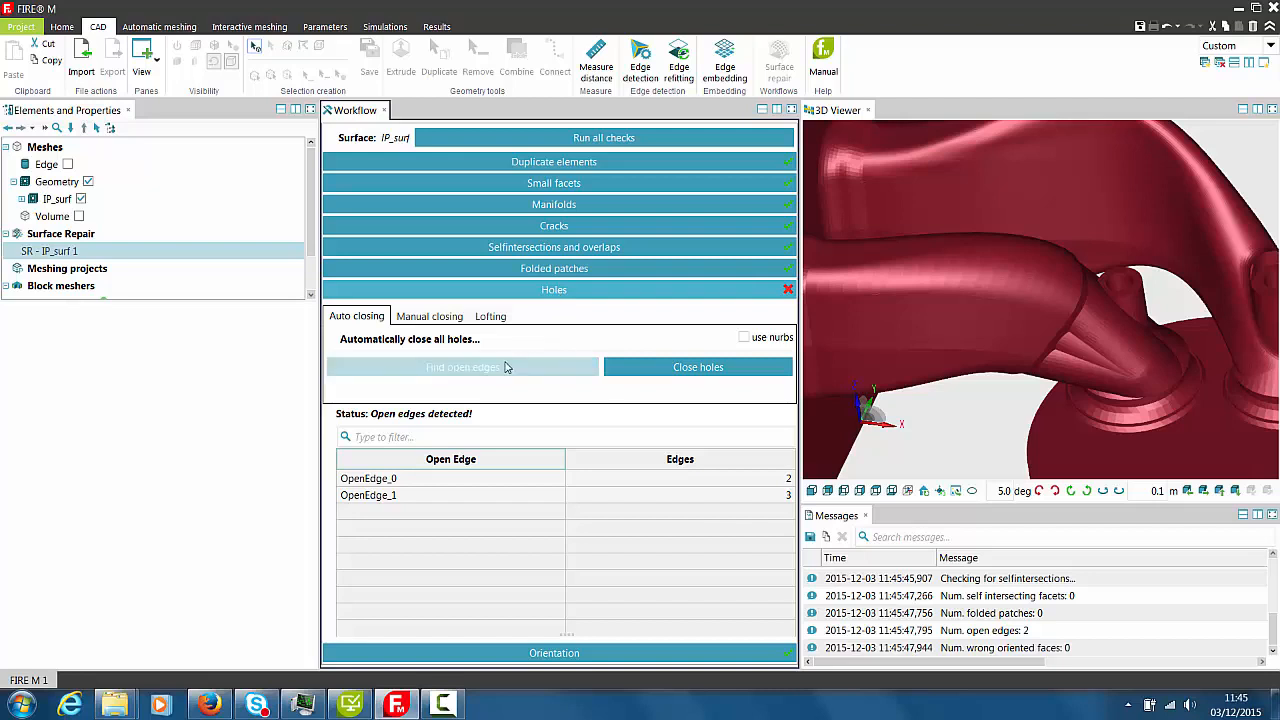
pyautogui.click(392, 480)
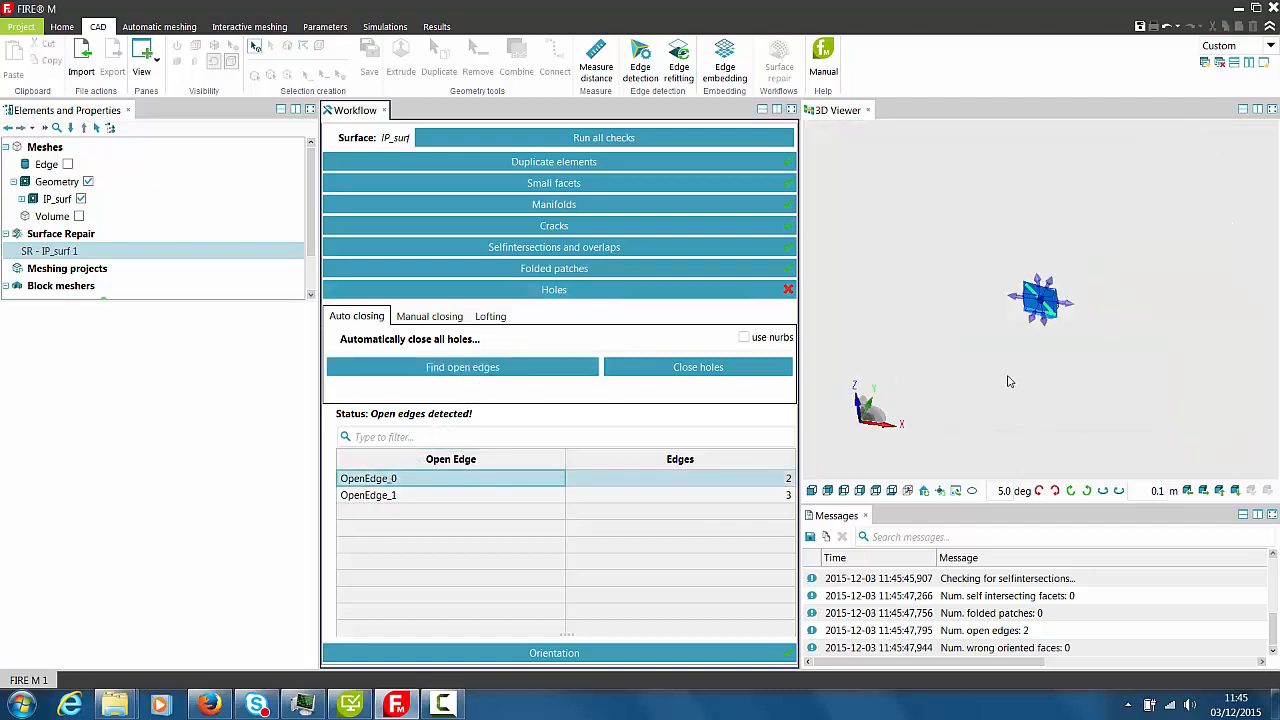
pyautogui.scroll(3, 1011, 381)
pyautogui.moveTo(1060, 232); pyautogui.dragTo(998, 385, button='middle')
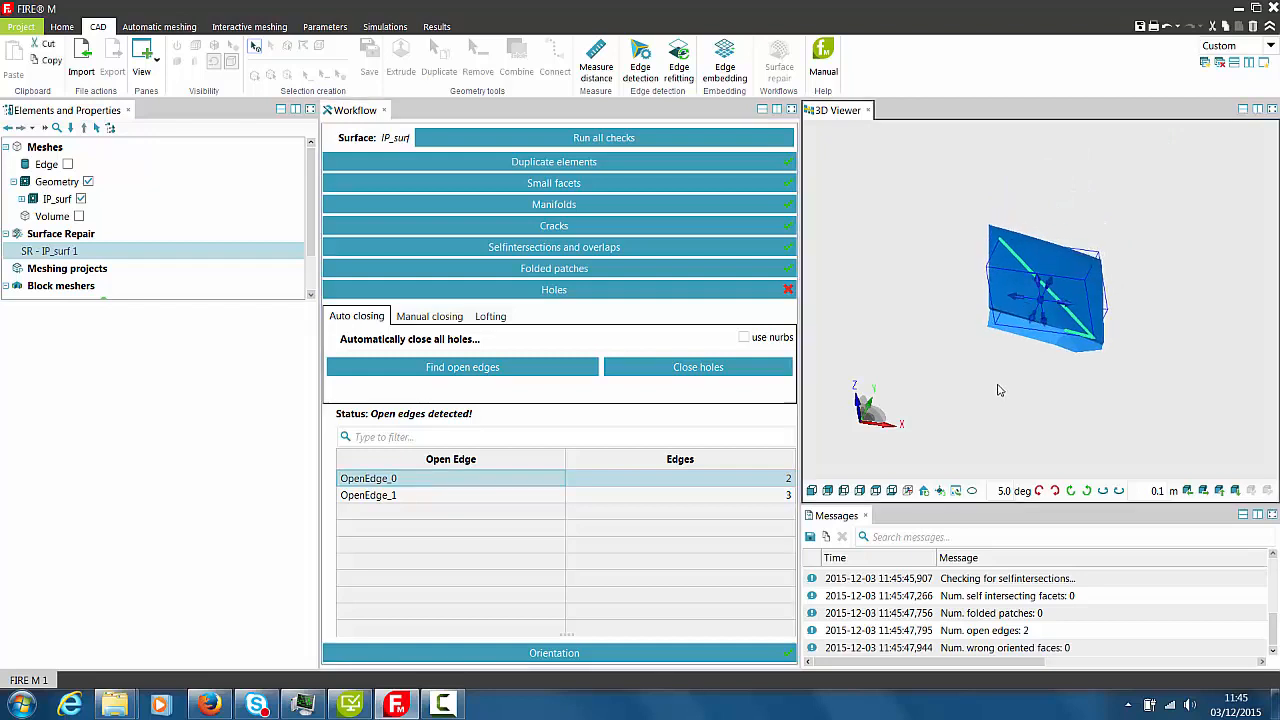
pyautogui.scroll(3, 999, 385)
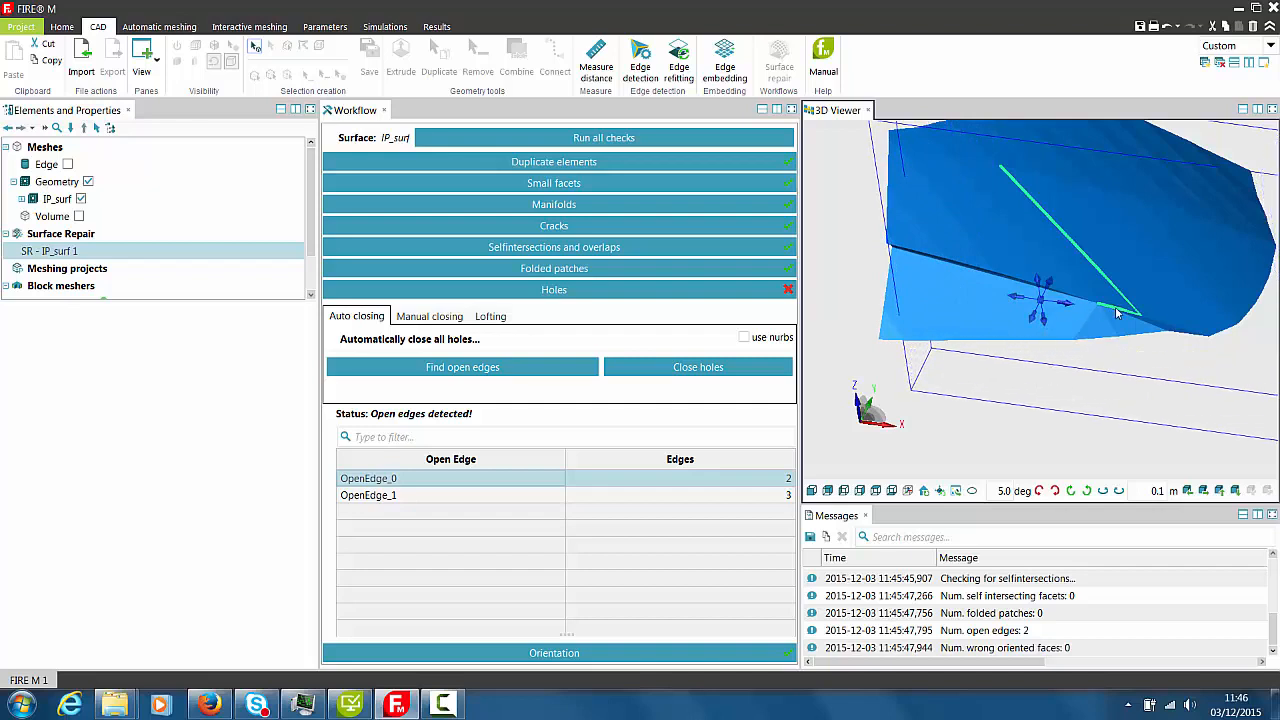
pyautogui.scroll(-3, 1204, 321)
pyautogui.moveTo(1205, 321); pyautogui.dragTo(1211, 422, button='middle')
pyautogui.scroll(5, 1091, 340)
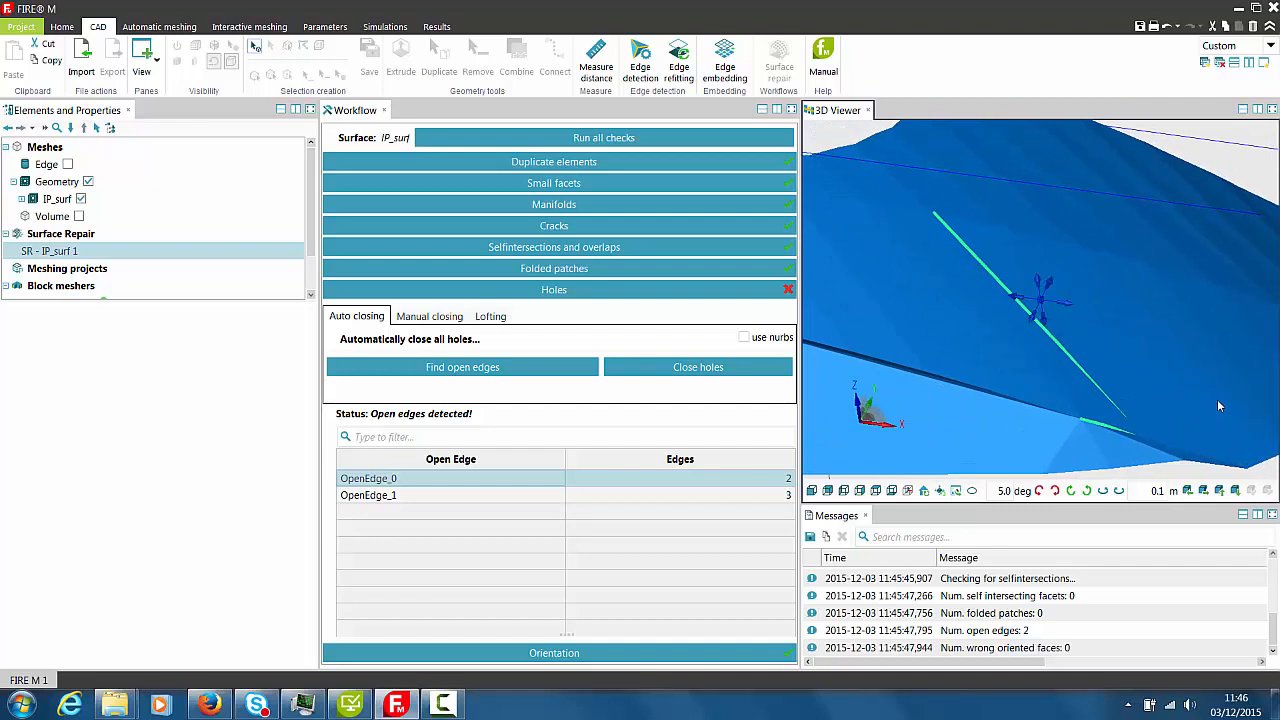
# - Remove the two facets of IP_surf adjoining OpenEdge_0, the large one and the narrow sliver beside it
pyautogui.click(1216, 400)
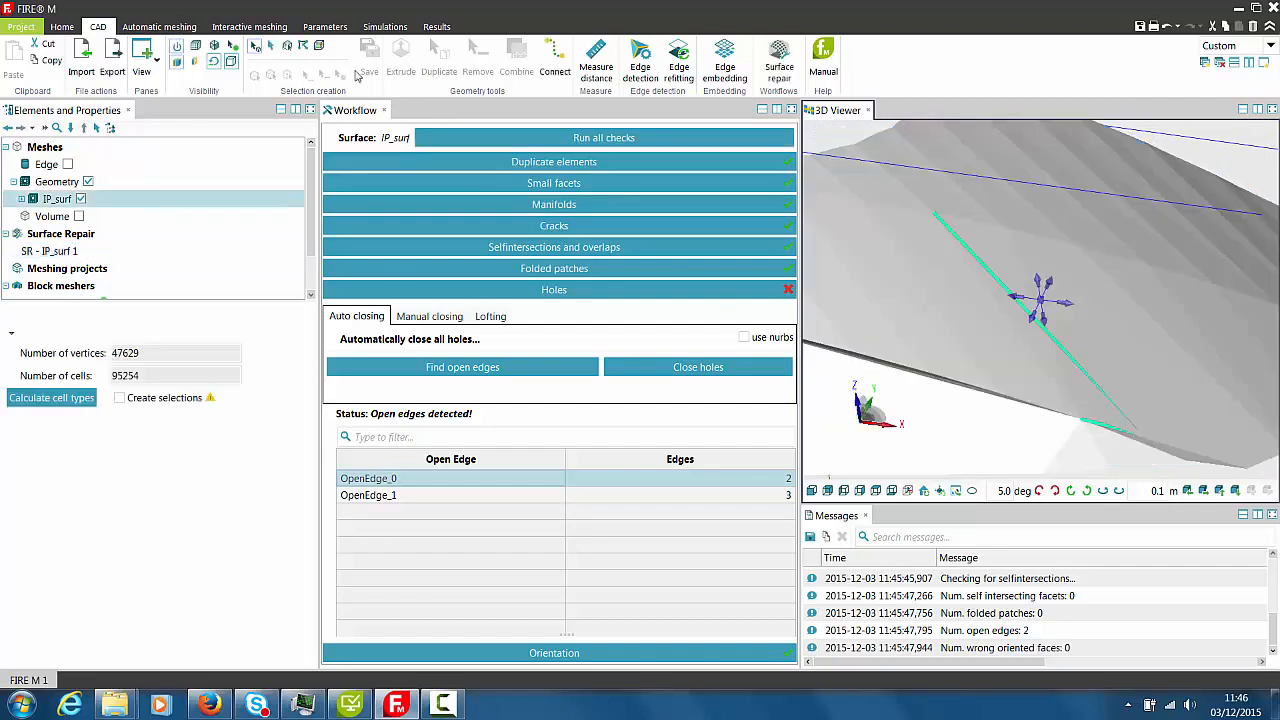
pyautogui.click(1095, 392)
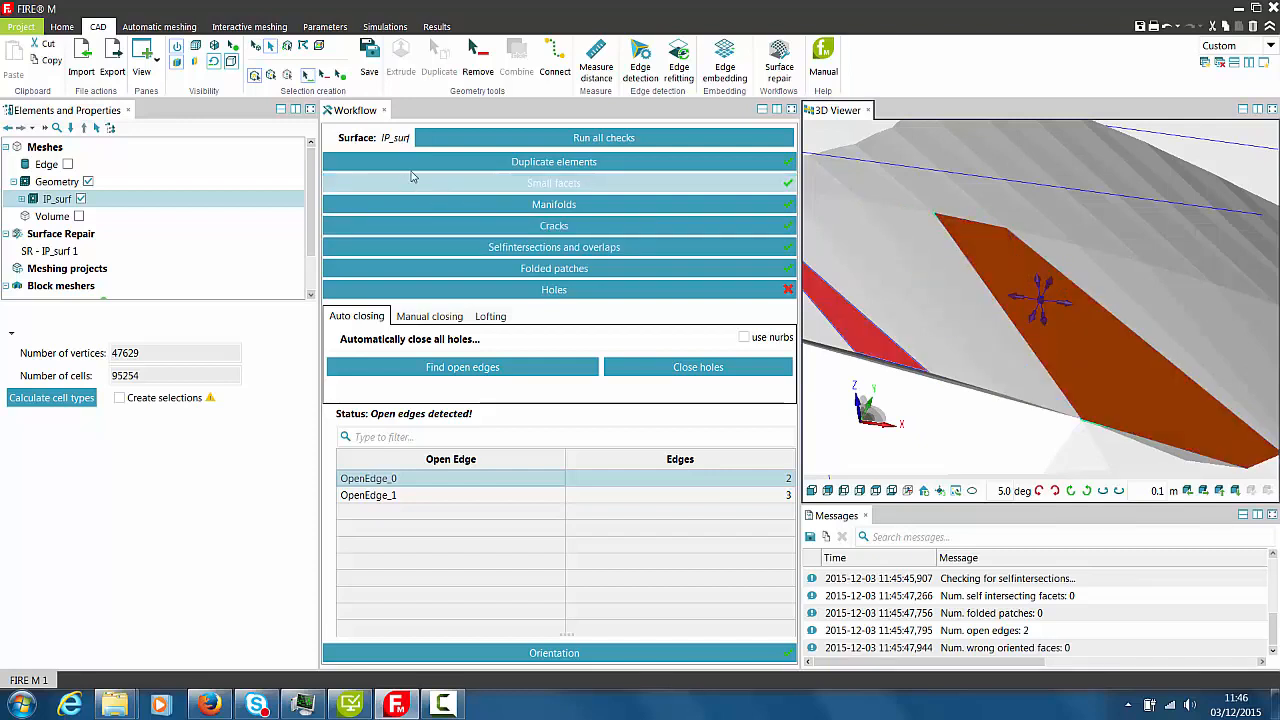
pyautogui.click(474, 57)
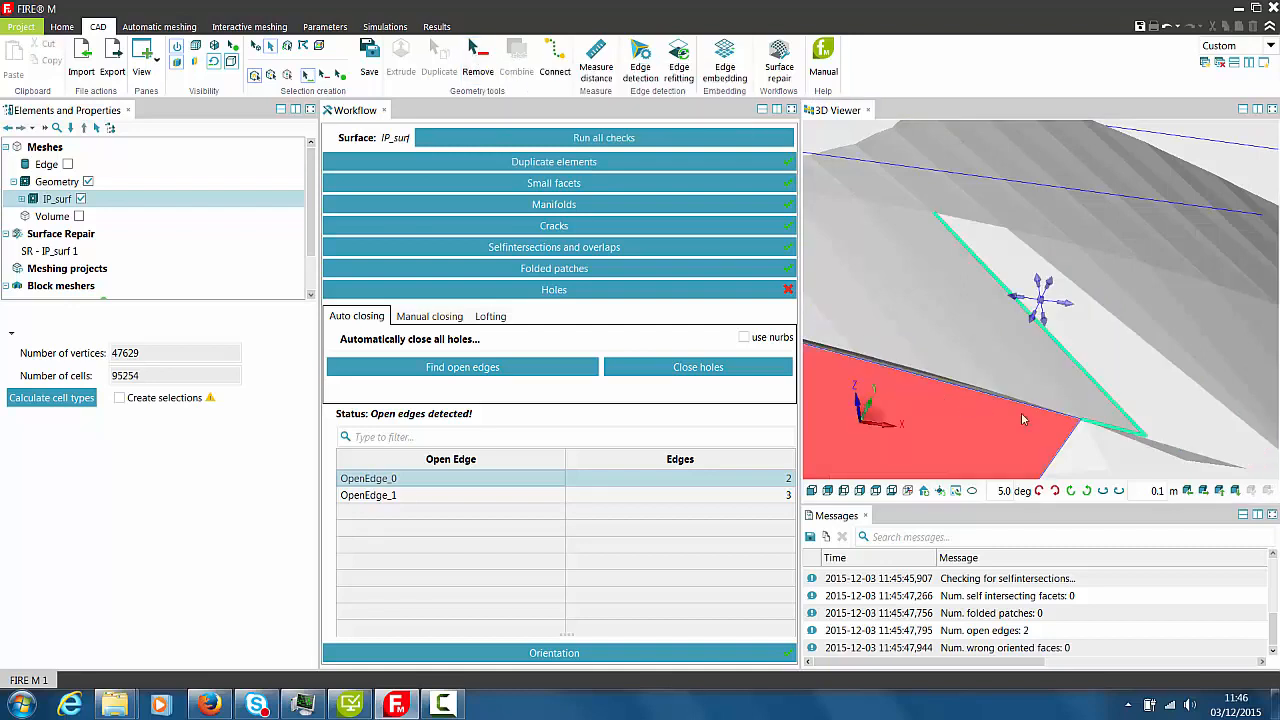
pyautogui.moveTo(1054, 416); pyautogui.dragTo(984, 325)
pyautogui.click(987, 319)
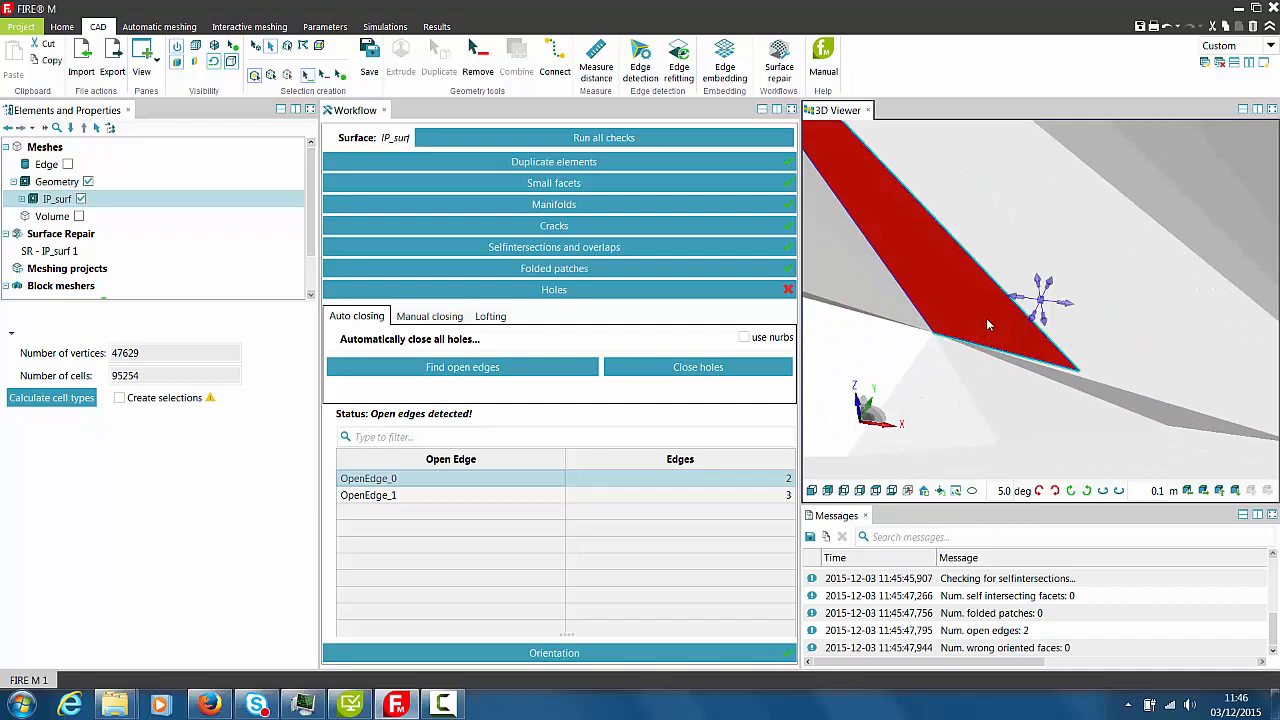
pyautogui.click(477, 55)
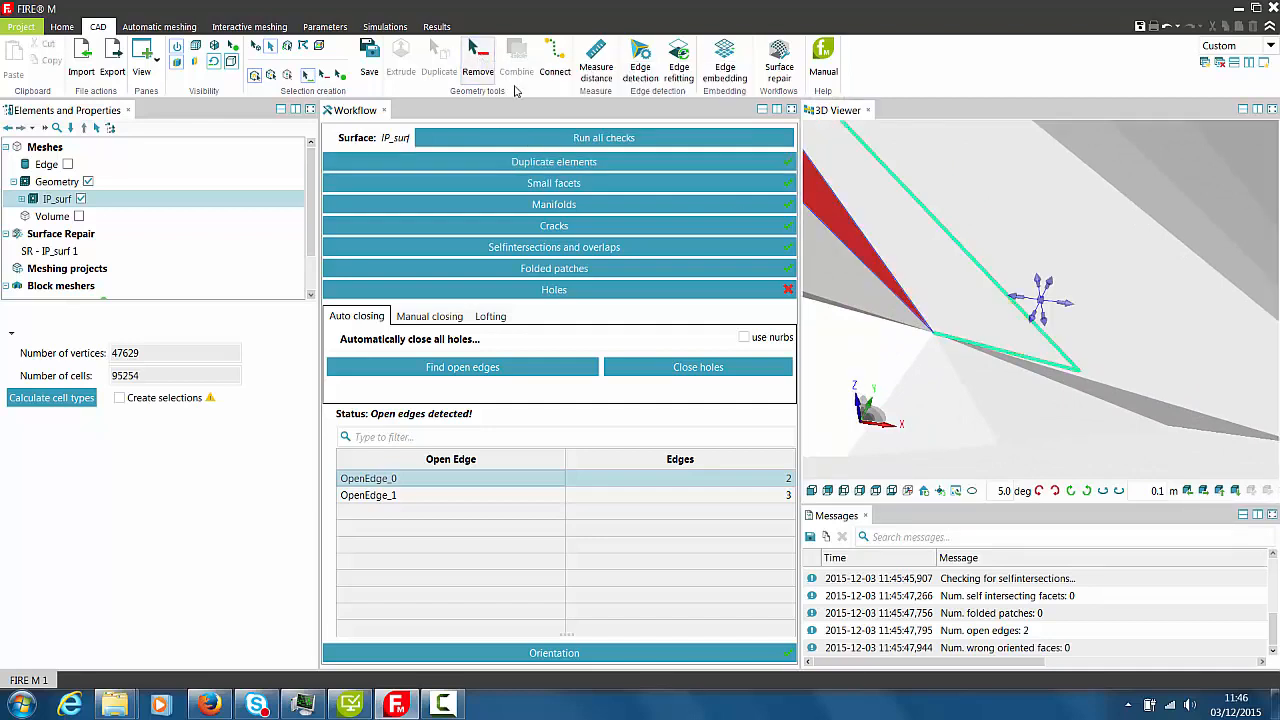
# - Find the open edges again, close the holes automatically and merge the resulting patches into IP_surf
pyautogui.scroll(-5, 1046, 386)
pyautogui.click(1061, 388)
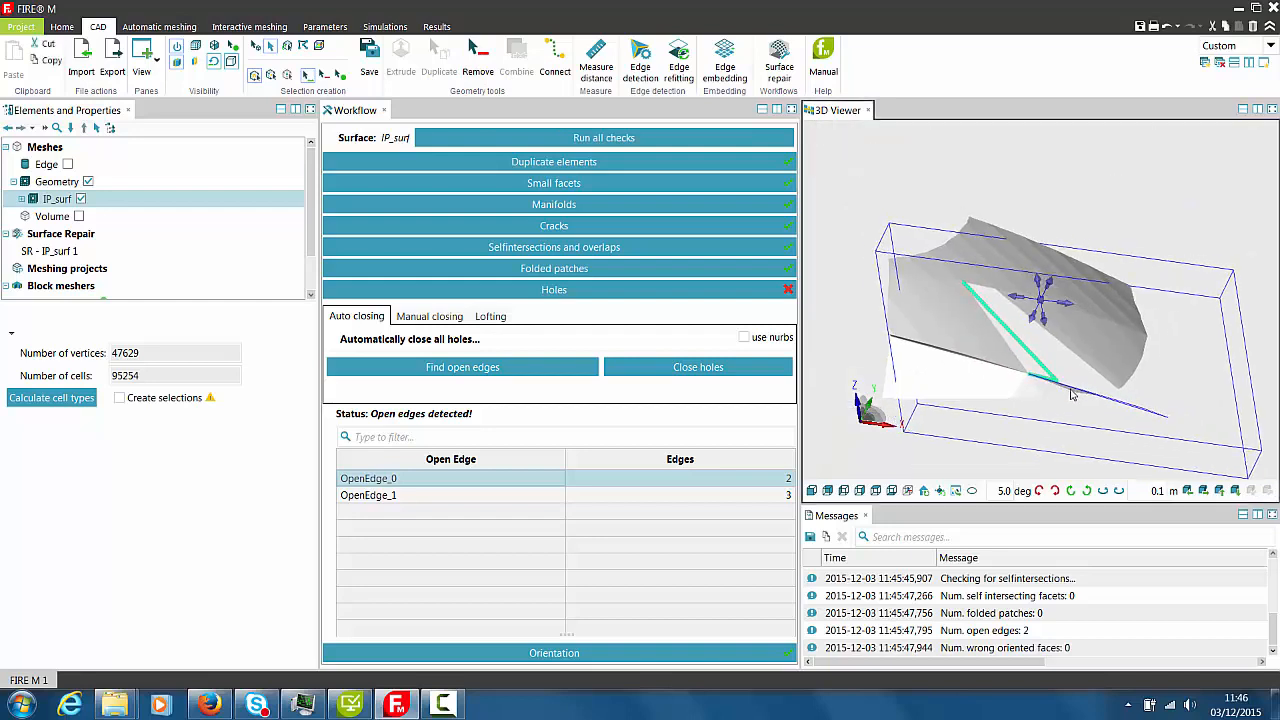
pyautogui.click(547, 369)
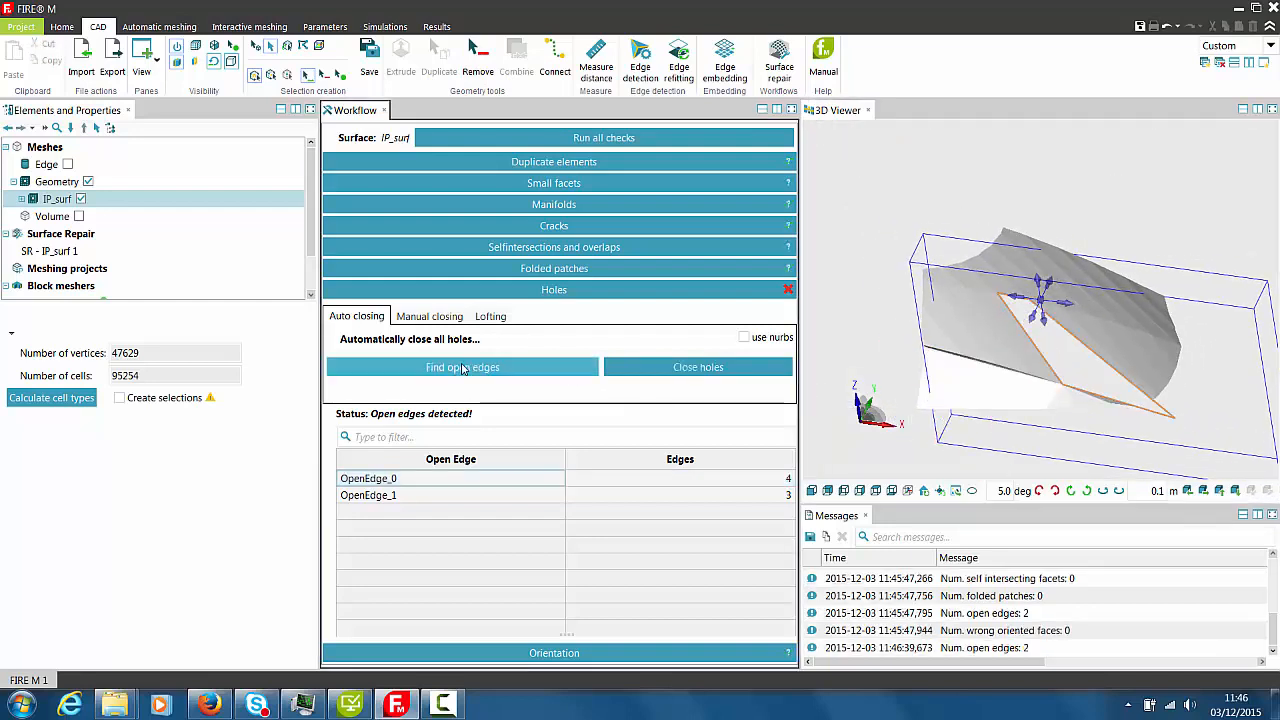
pyautogui.click(634, 371)
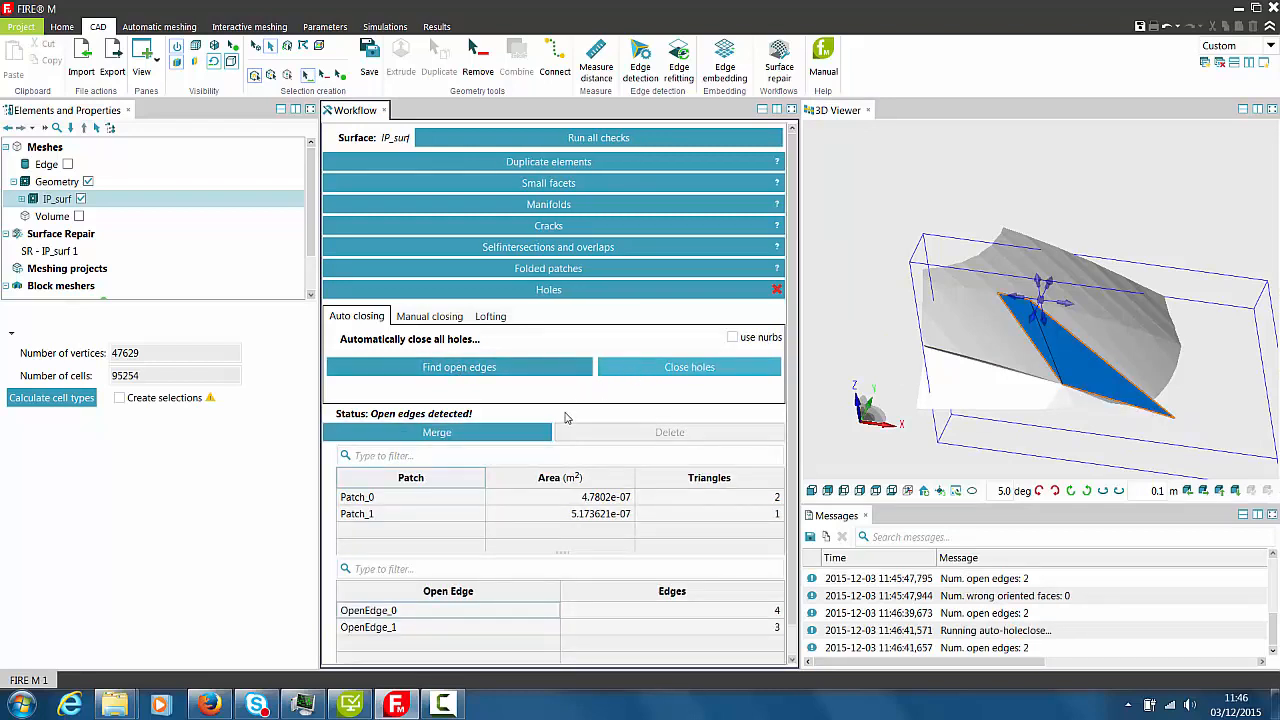
pyautogui.click(445, 432)
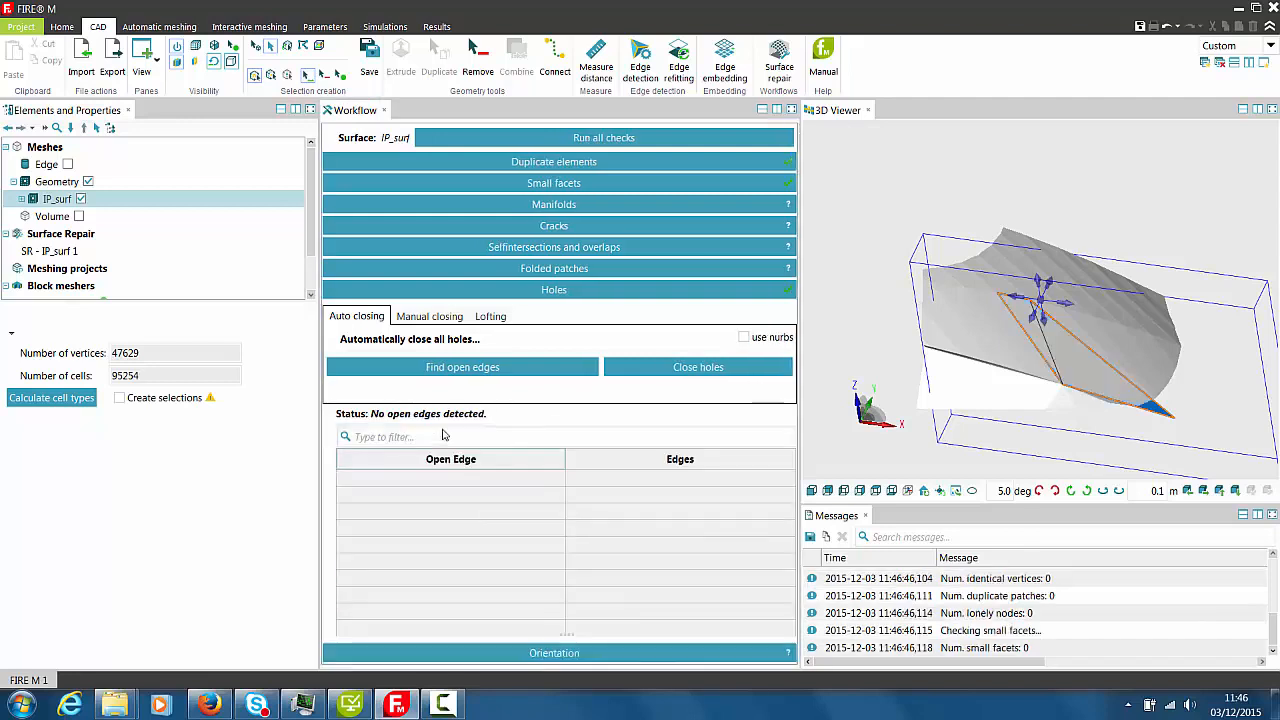
pyautogui.click(566, 290)
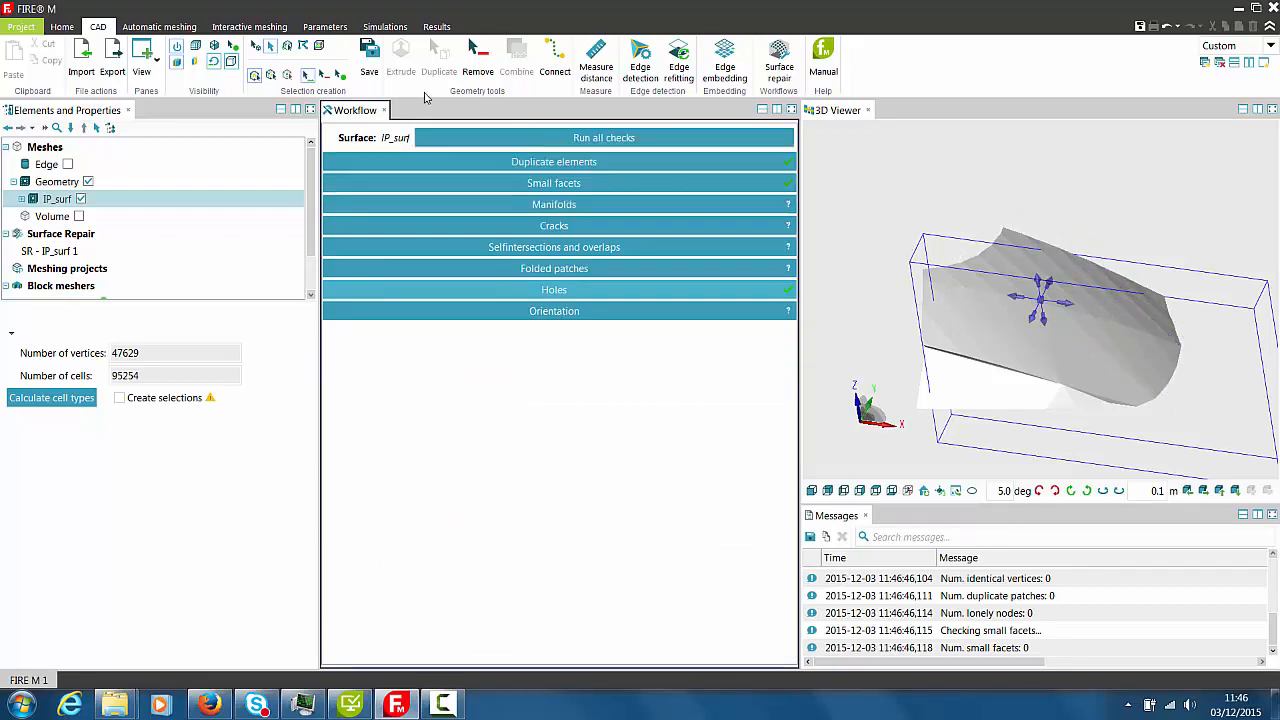
# - Display the complete IP_surf geometry again and rerun all surface checks
pyautogui.click(254, 77)
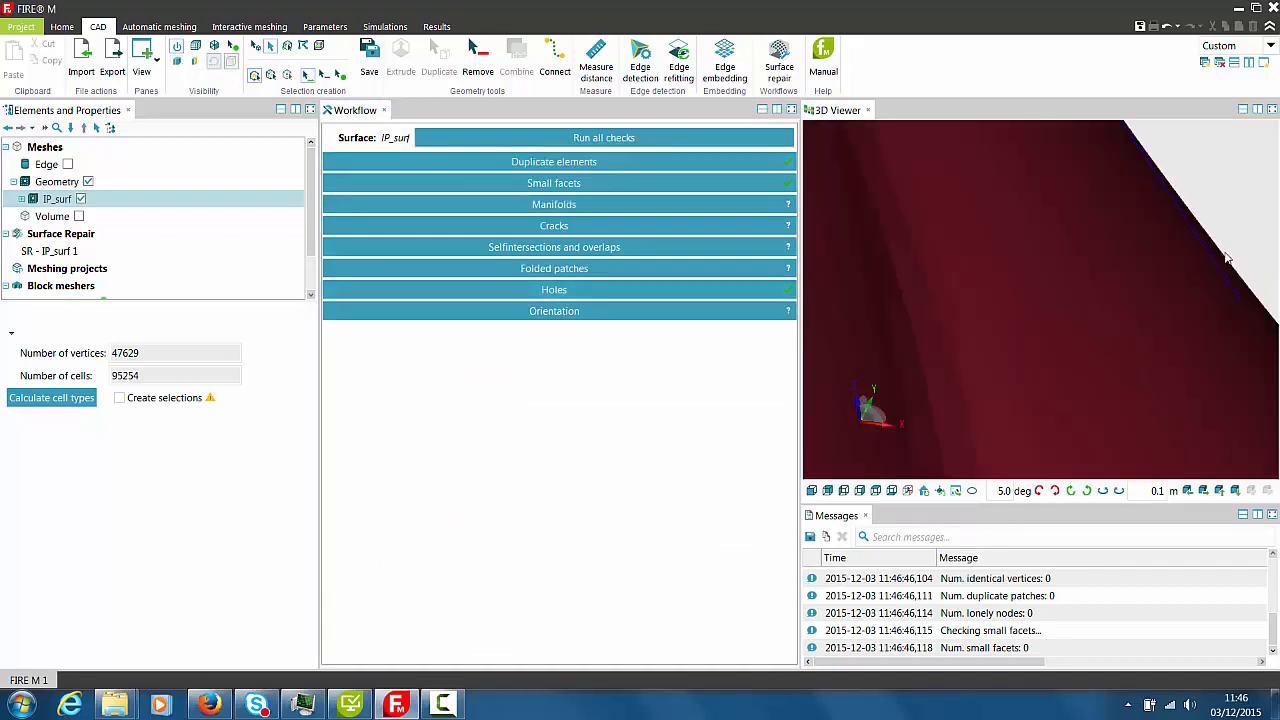
pyautogui.scroll(-15, 1062, 283)
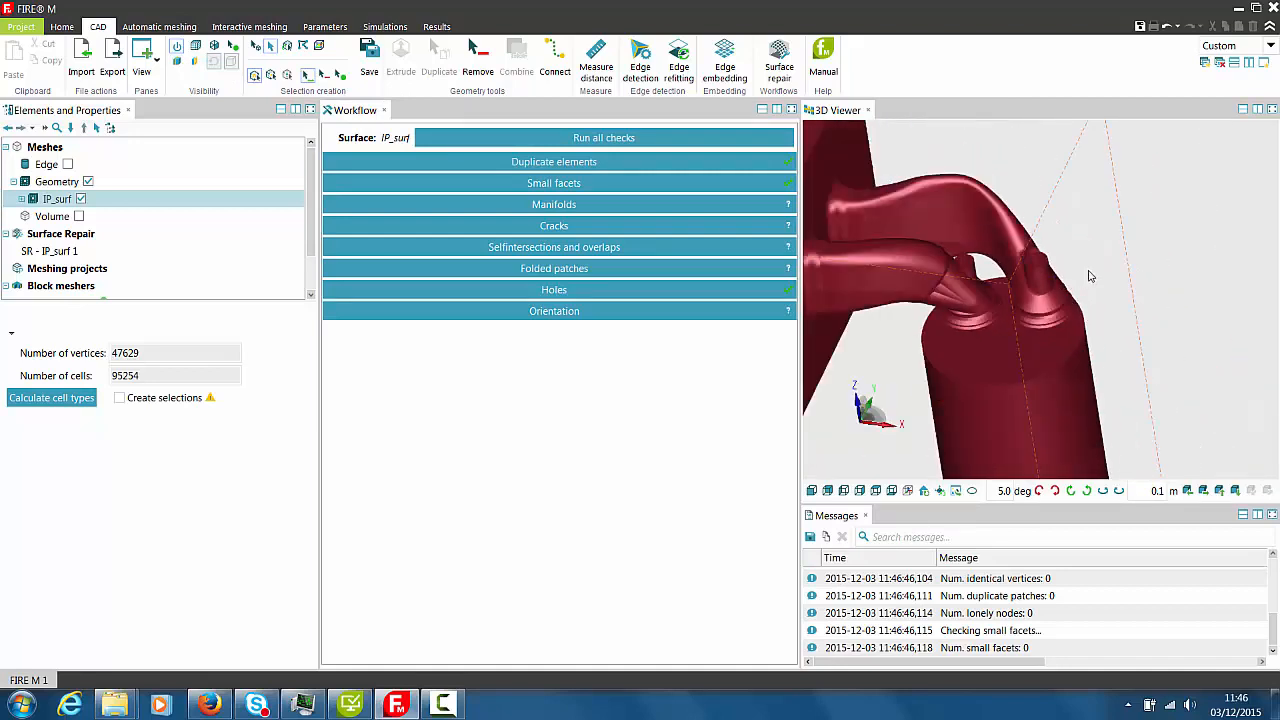
pyautogui.moveTo(1082, 277); pyautogui.dragTo(1178, 275, button='middle')
pyautogui.click(1178, 275)
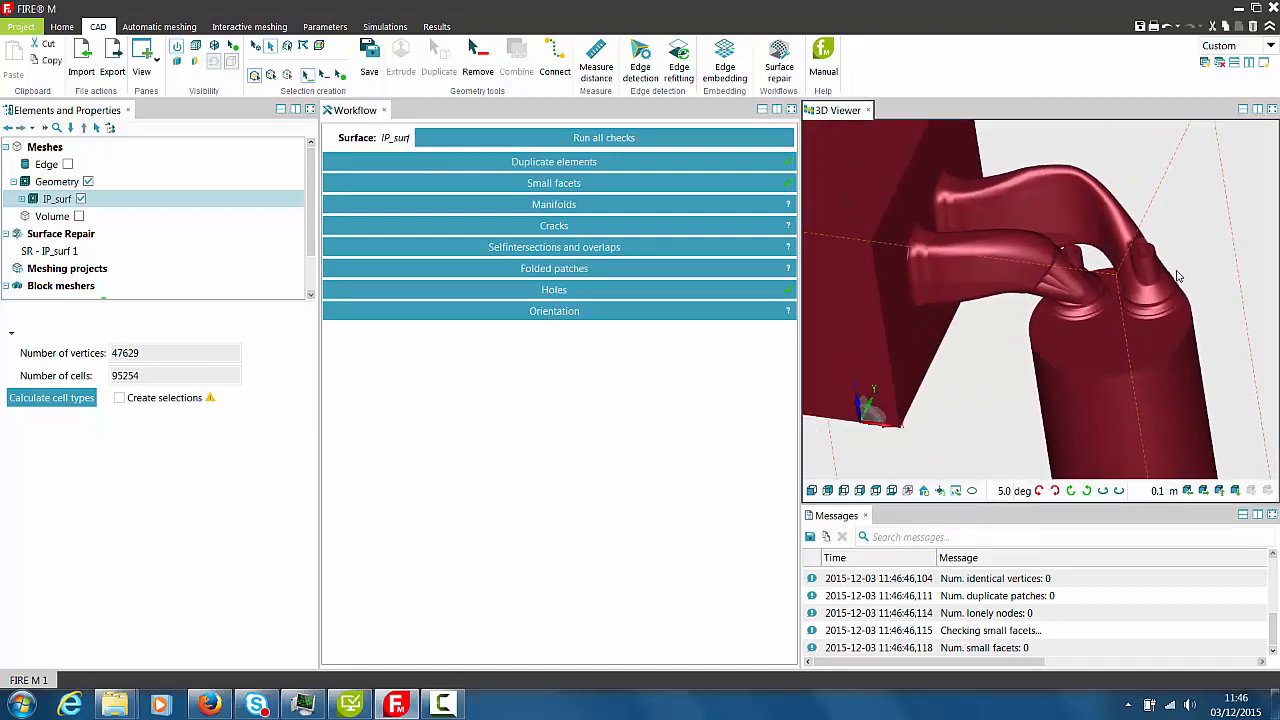
pyautogui.click(610, 139)
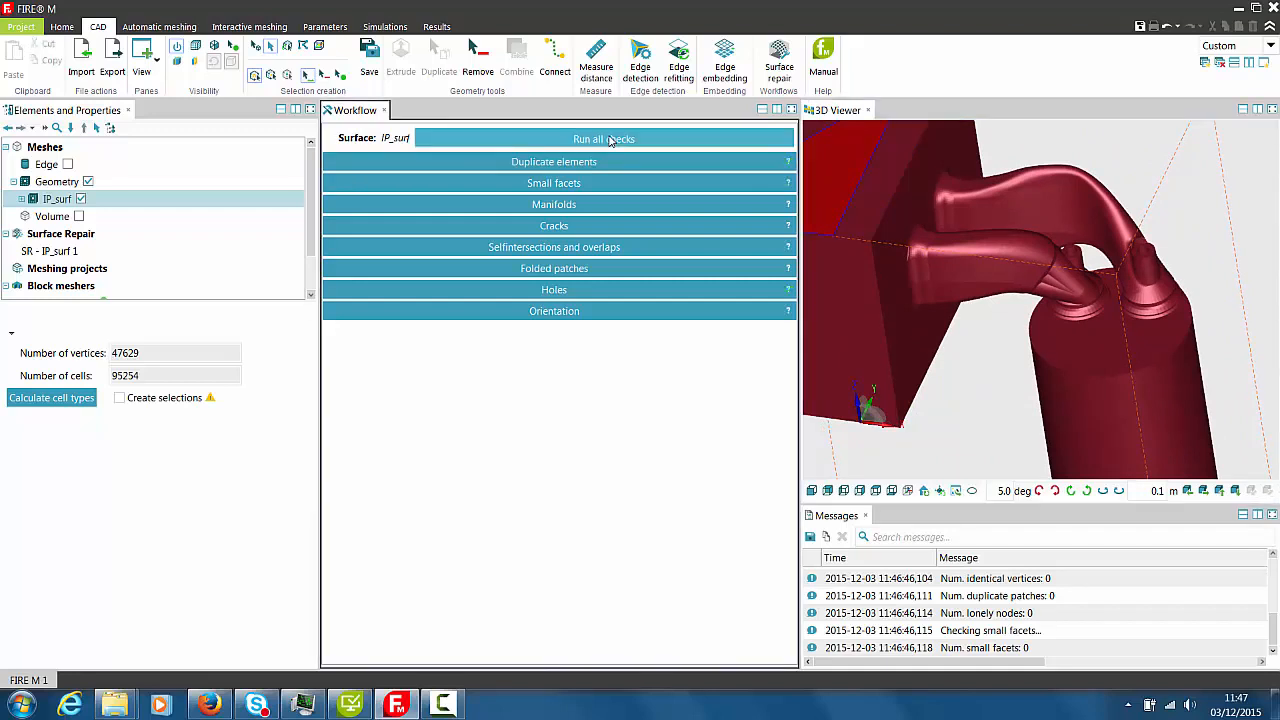
pyautogui.click(610, 139)
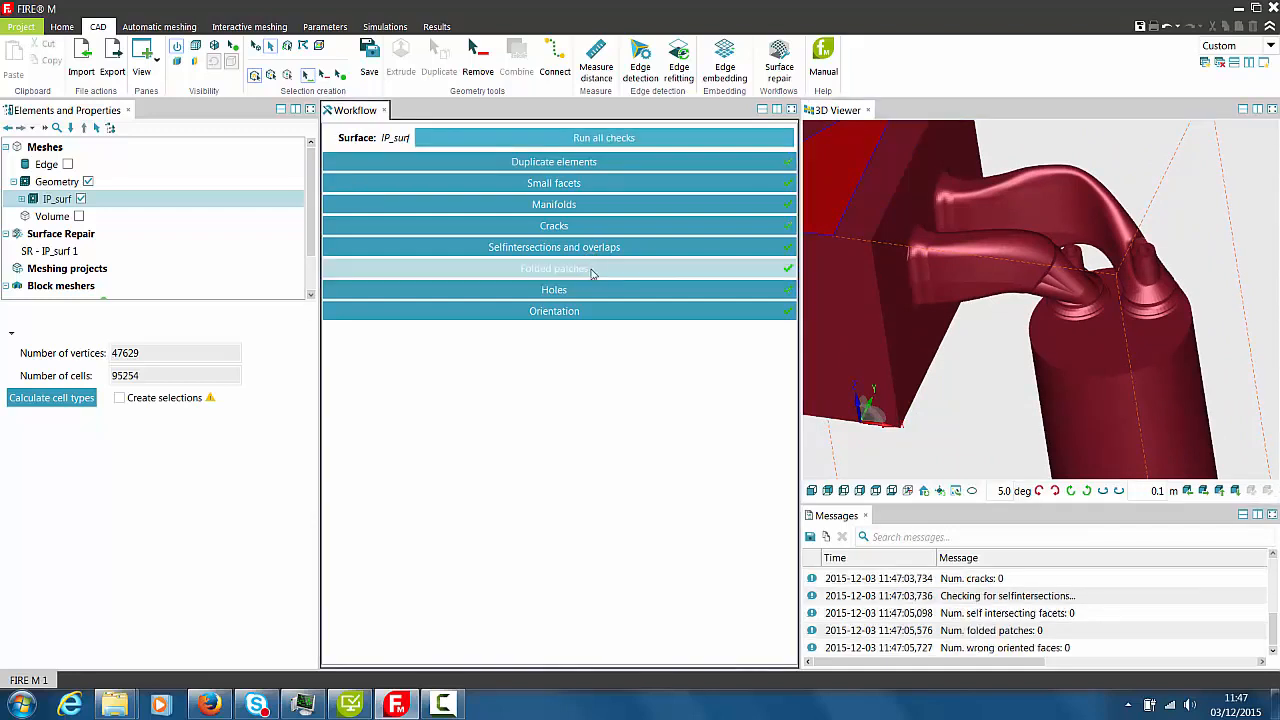
# - Flip the face orientation of the entire IP_surf surface
pyautogui.click(559, 313)
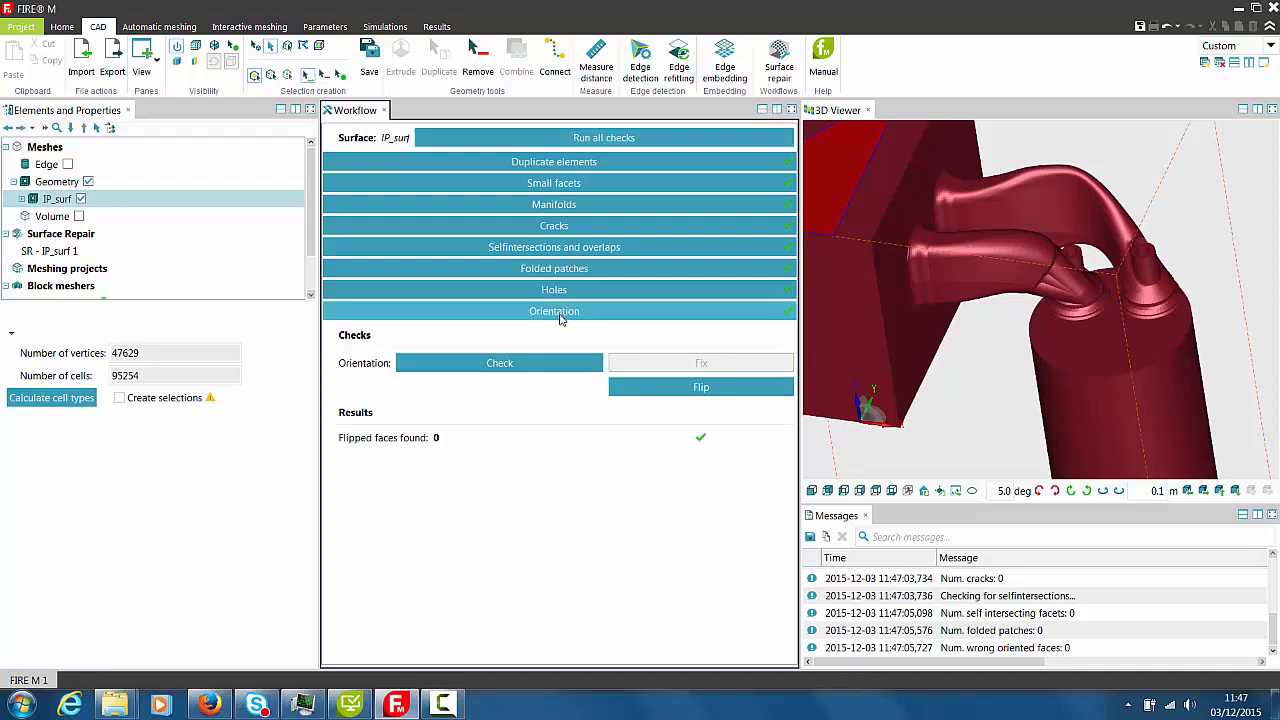
pyautogui.click(654, 392)
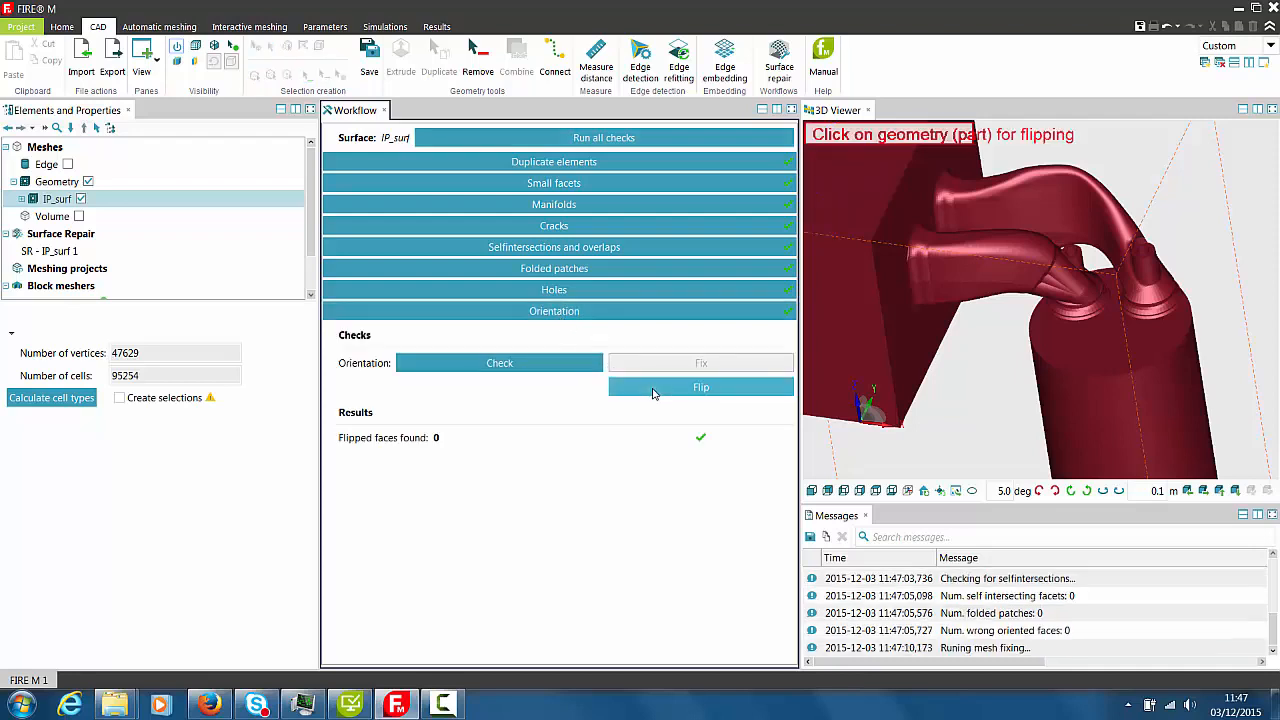
pyautogui.click(1011, 272)
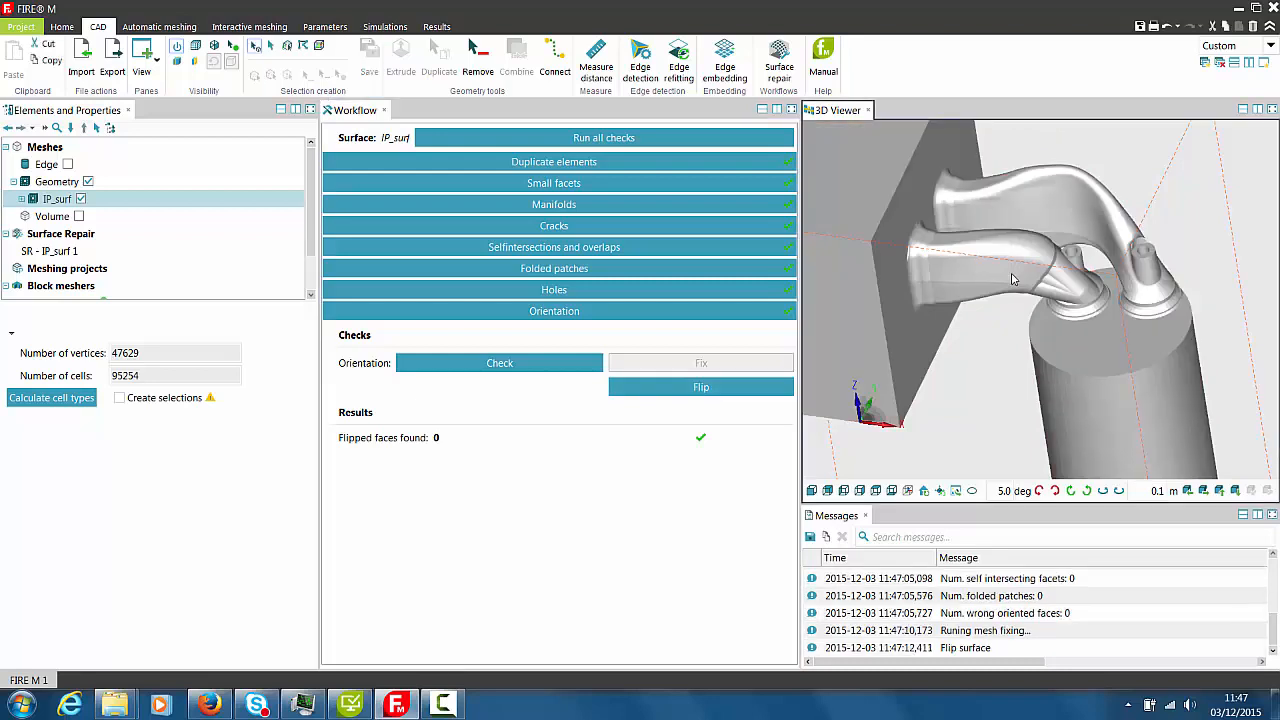
# - Display the IP_surf geometry as transparent and save the project as FIRE M 1 in the 000_Session_1 folder
pyautogui.moveTo(961, 372); pyautogui.dragTo(998, 366, button='middle')
pyautogui.moveTo(998, 366); pyautogui.dragTo(998, 327, button='right')
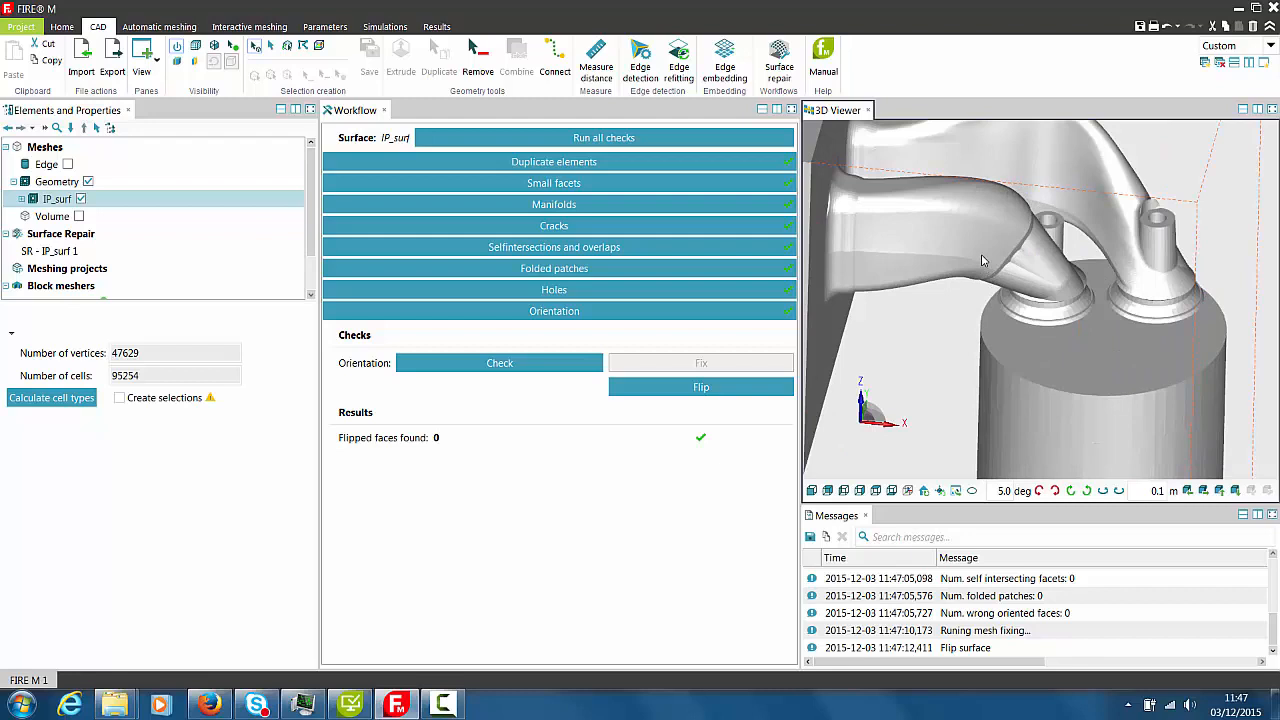
pyautogui.click(213, 46)
pyautogui.moveTo(1227, 276); pyautogui.dragTo(1217, 254)
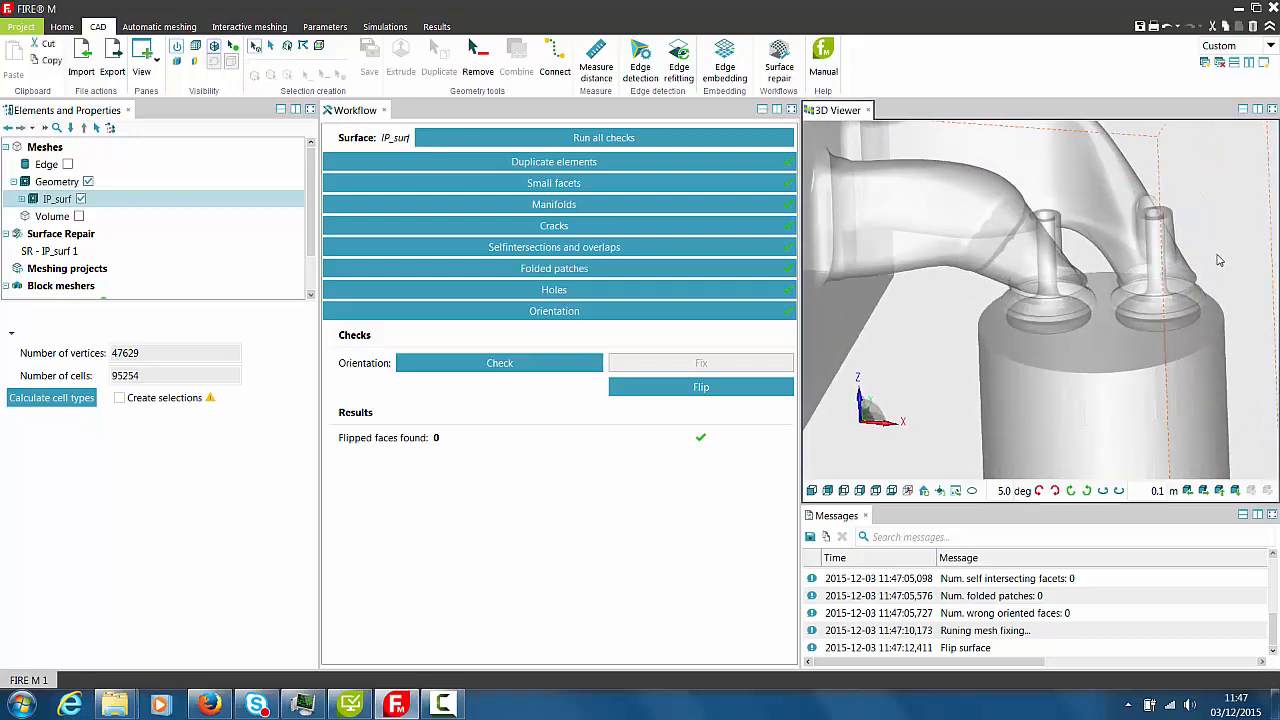
pyautogui.click(1140, 27)
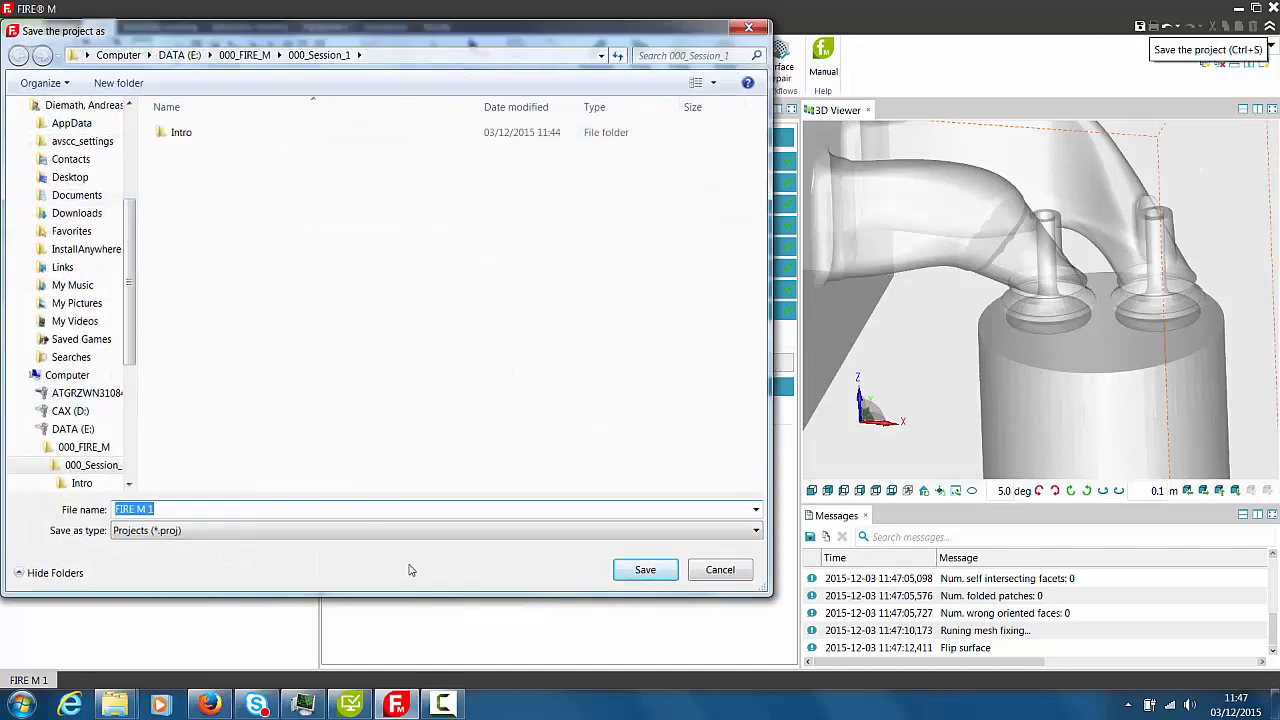
pyautogui.click(645, 571)
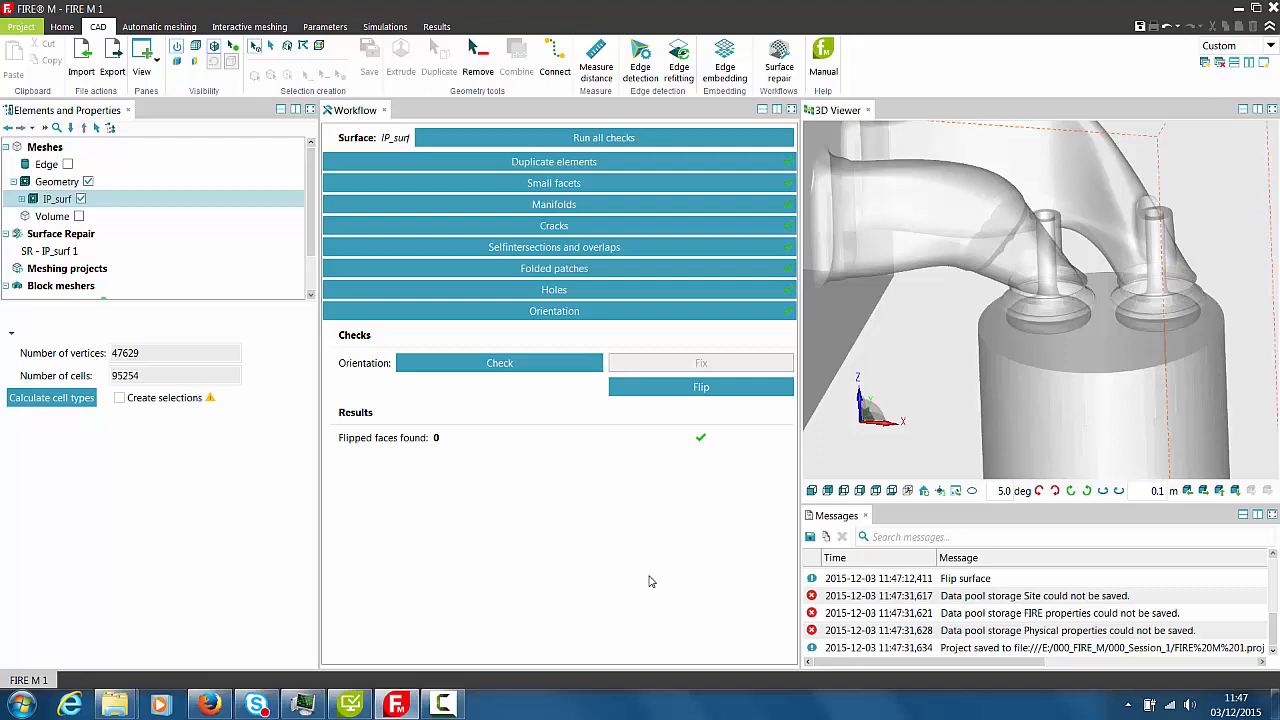
# - Detect the angle-based, boundary and nonmanifold closed edges of IP_surf with a 20-degree angle threshold, and select the generated edge
pyautogui.click(637, 64)
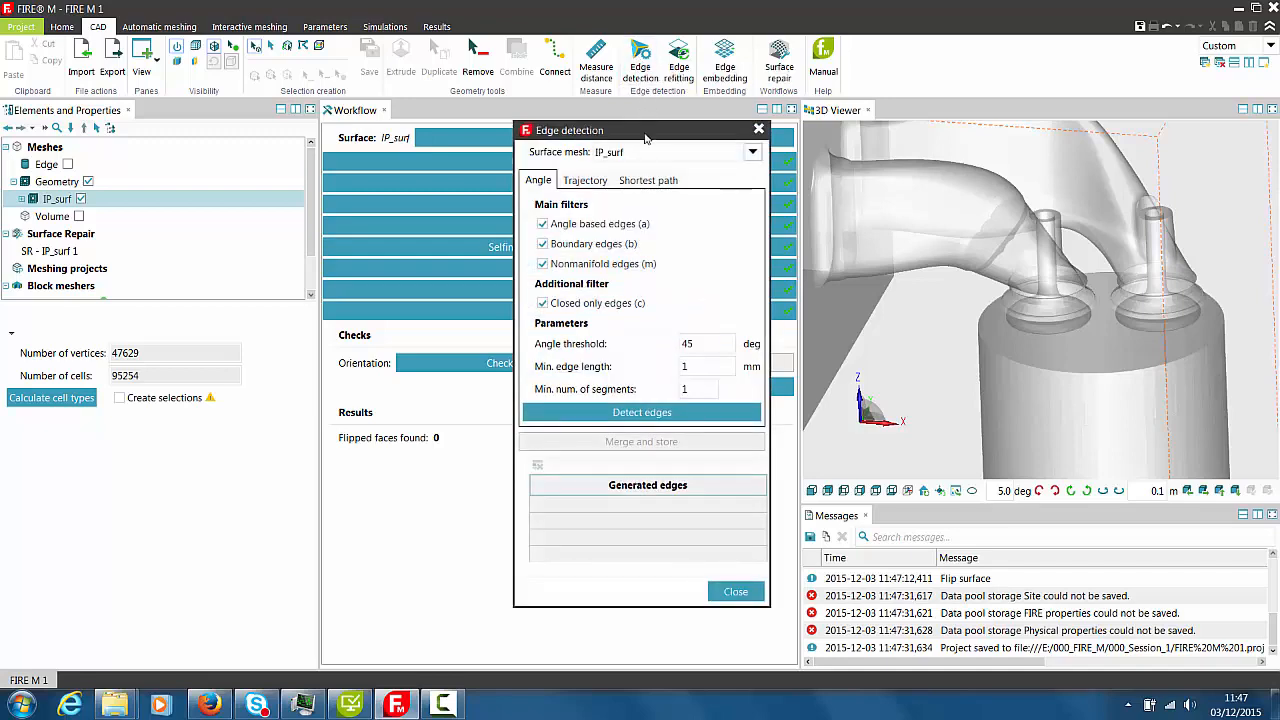
pyautogui.moveTo(1193, 213); pyautogui.dragTo(1155, 215)
pyautogui.click(662, 328)
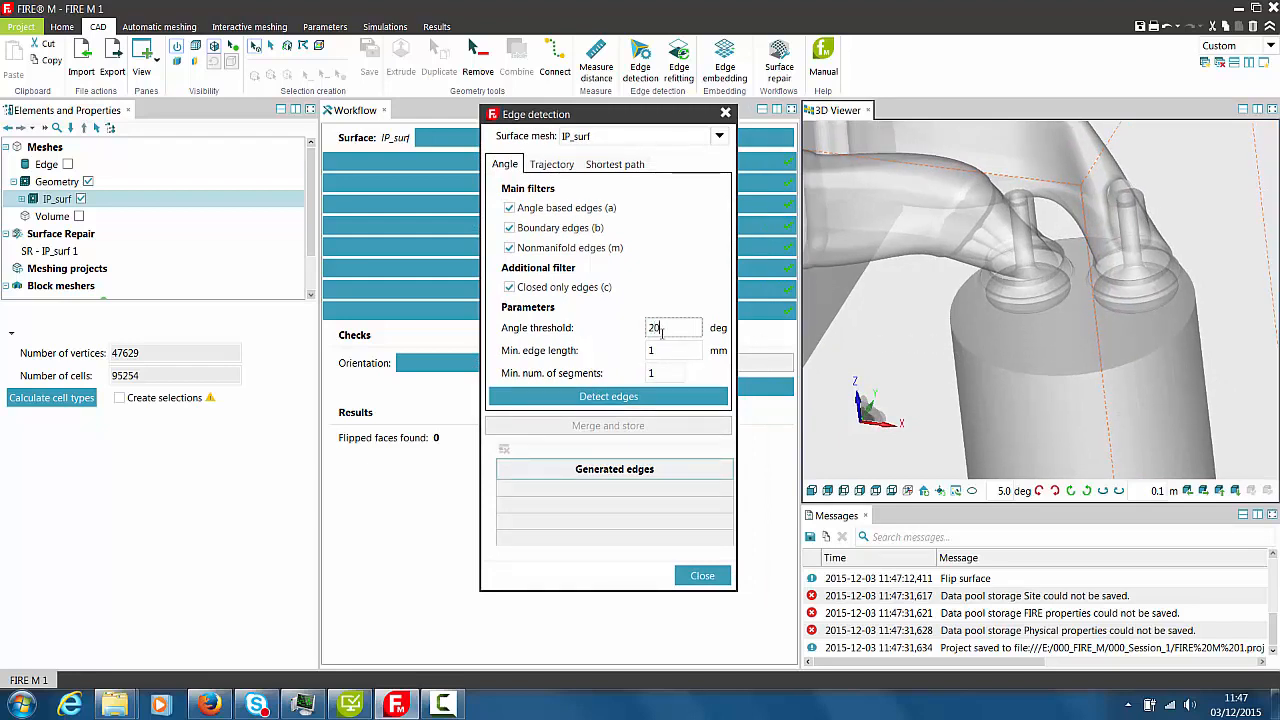
pyautogui.click(607, 397)
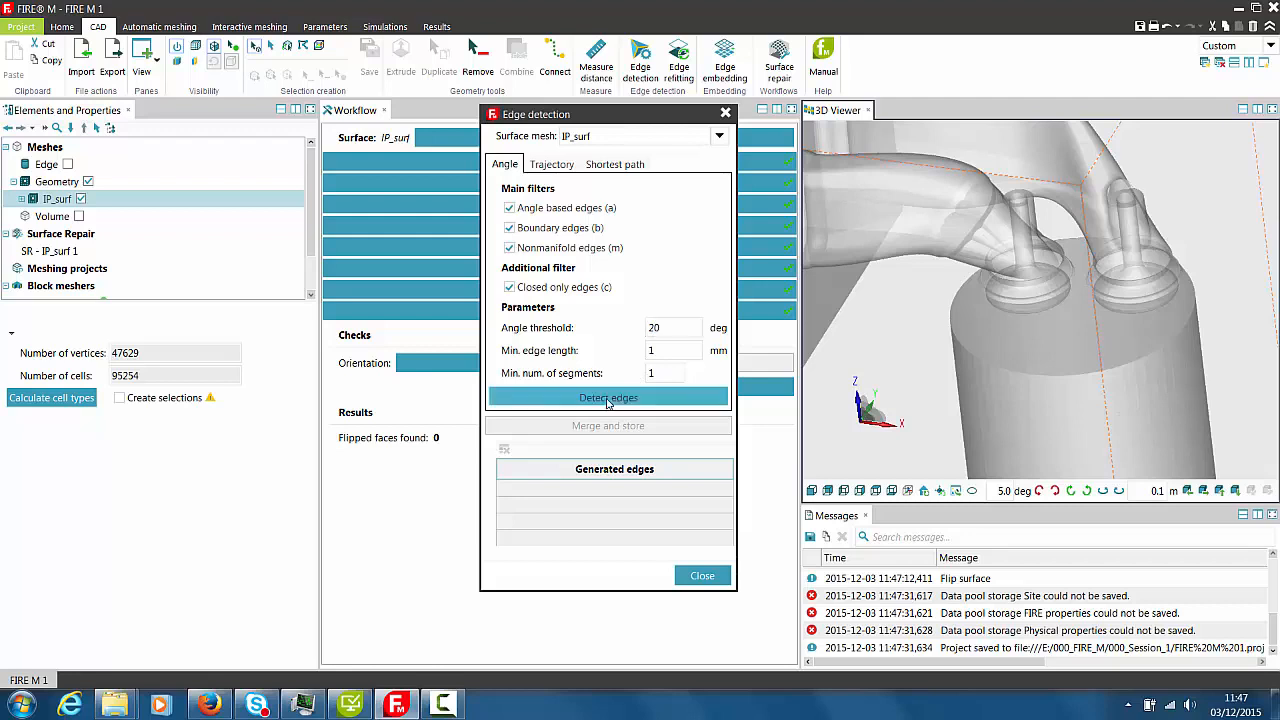
pyautogui.click(577, 490)
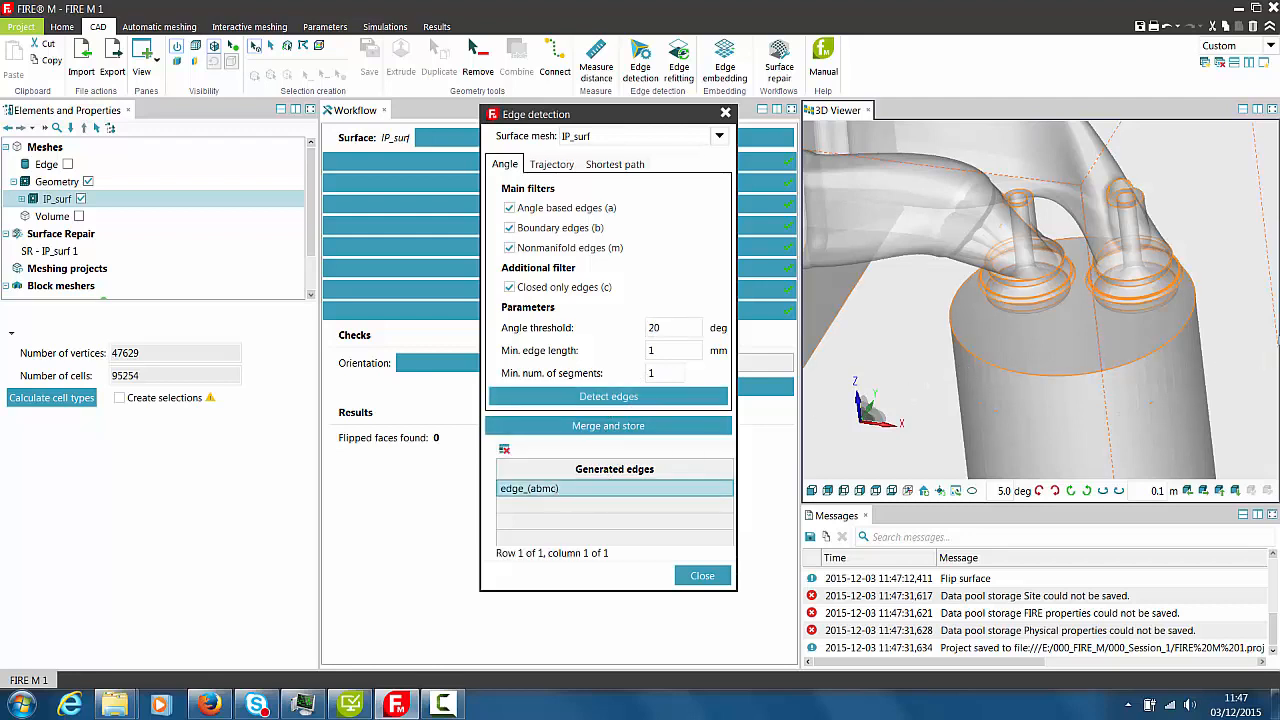
# - Enlarge the element tree, hide the IP_surf surface and select the detected edge on its own
pyautogui.scroll(3, 1059, 380)
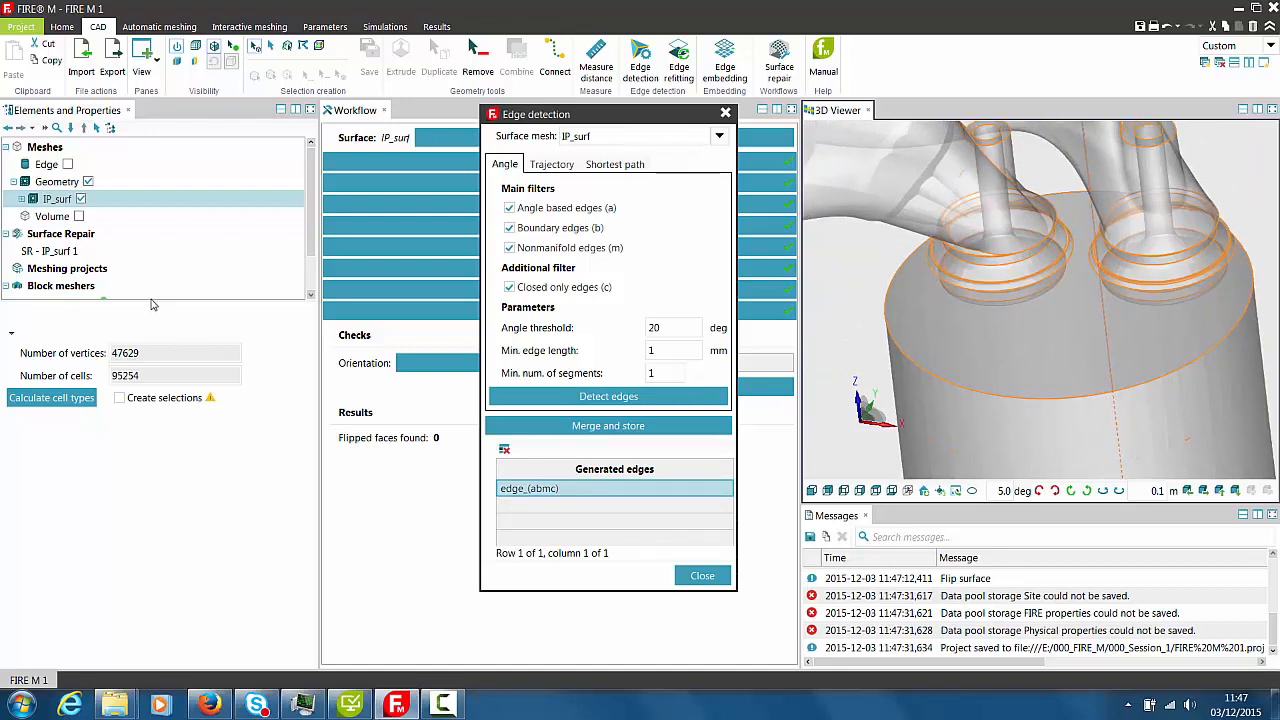
pyautogui.moveTo(151, 300); pyautogui.dragTo(147, 419)
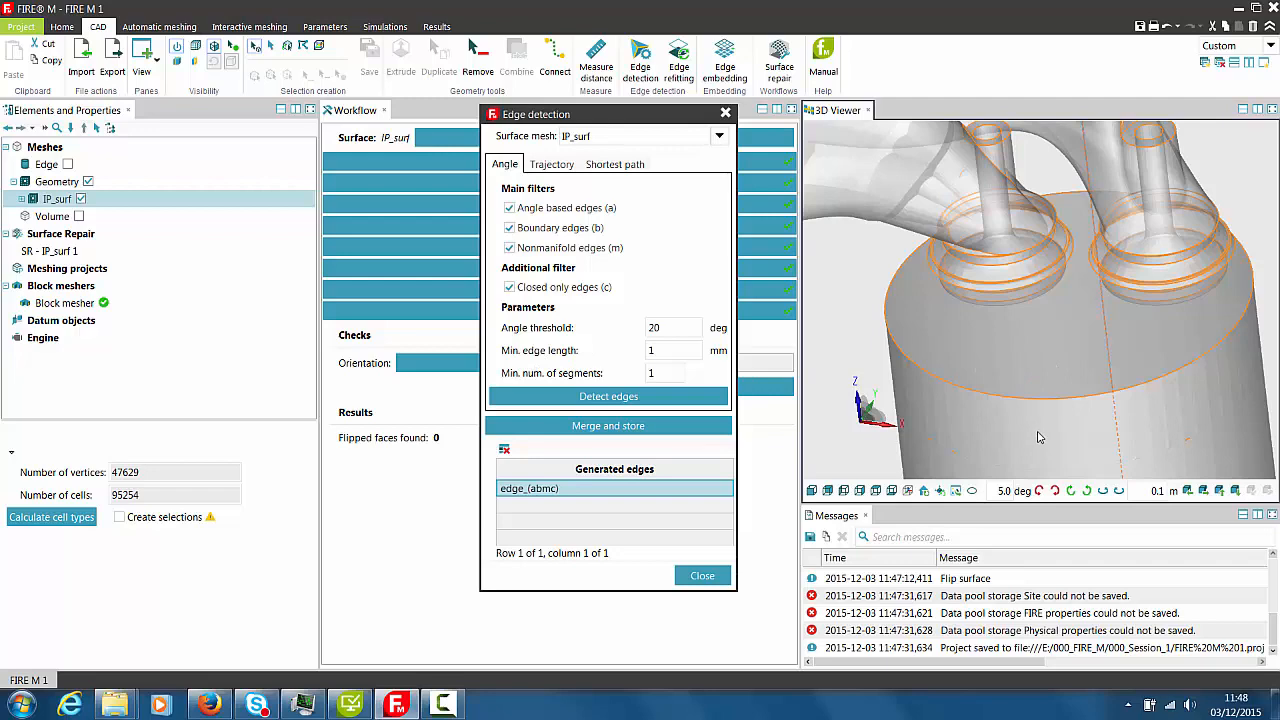
pyautogui.moveTo(1038, 437)
pyautogui.mouseDown()
pyautogui.moveTo(1038, 450)
pyautogui.moveTo(1046, 430)
pyautogui.mouseUp()
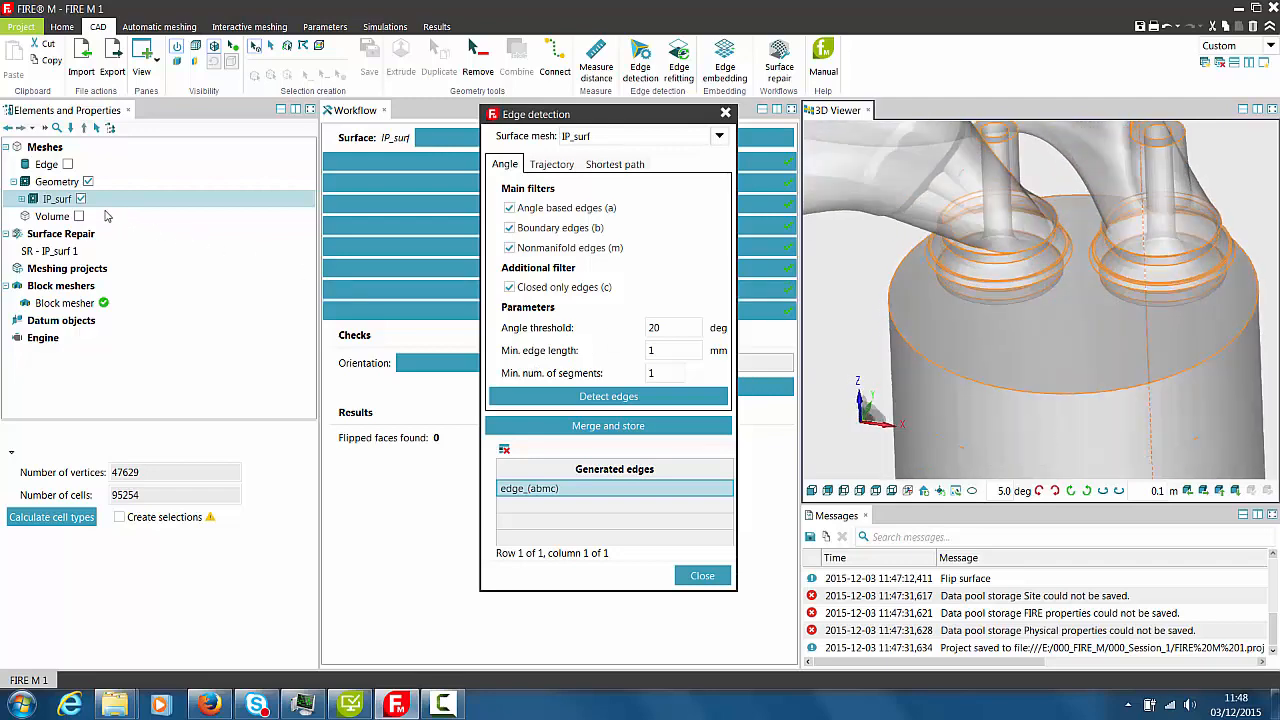
pyautogui.click(80, 199)
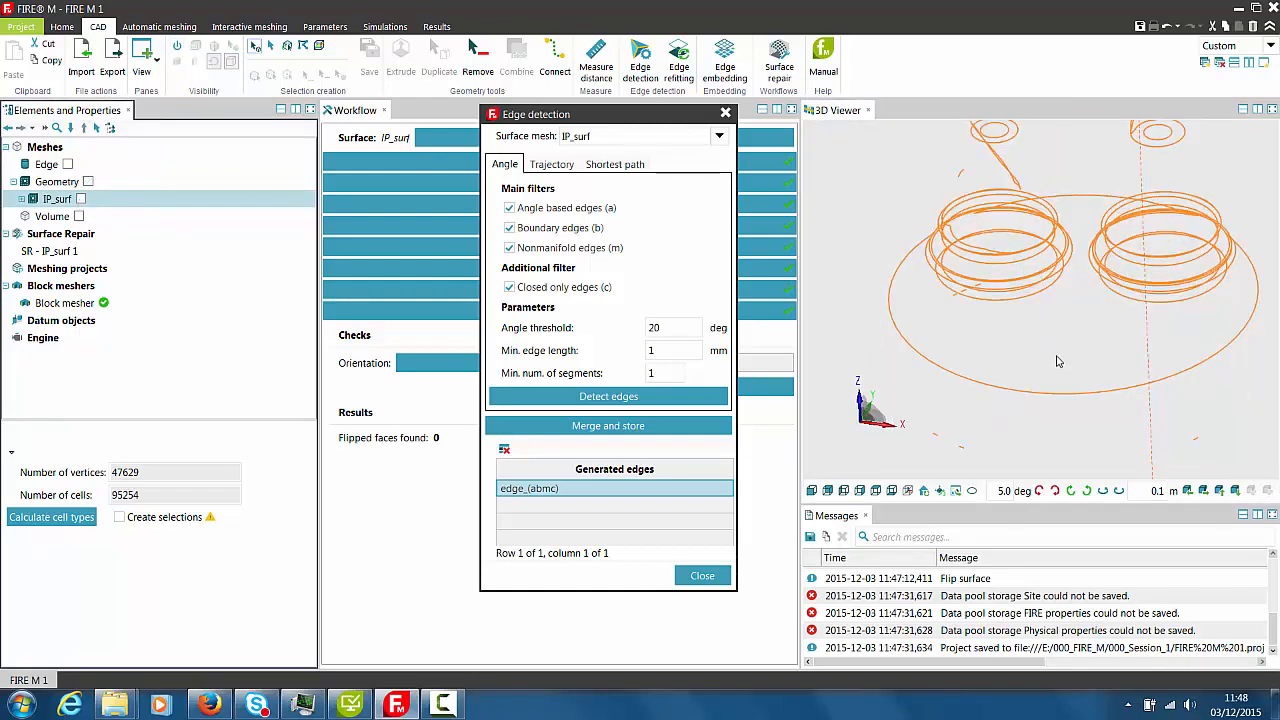
pyautogui.click(1033, 392)
pyautogui.scroll(-3, 1033, 401)
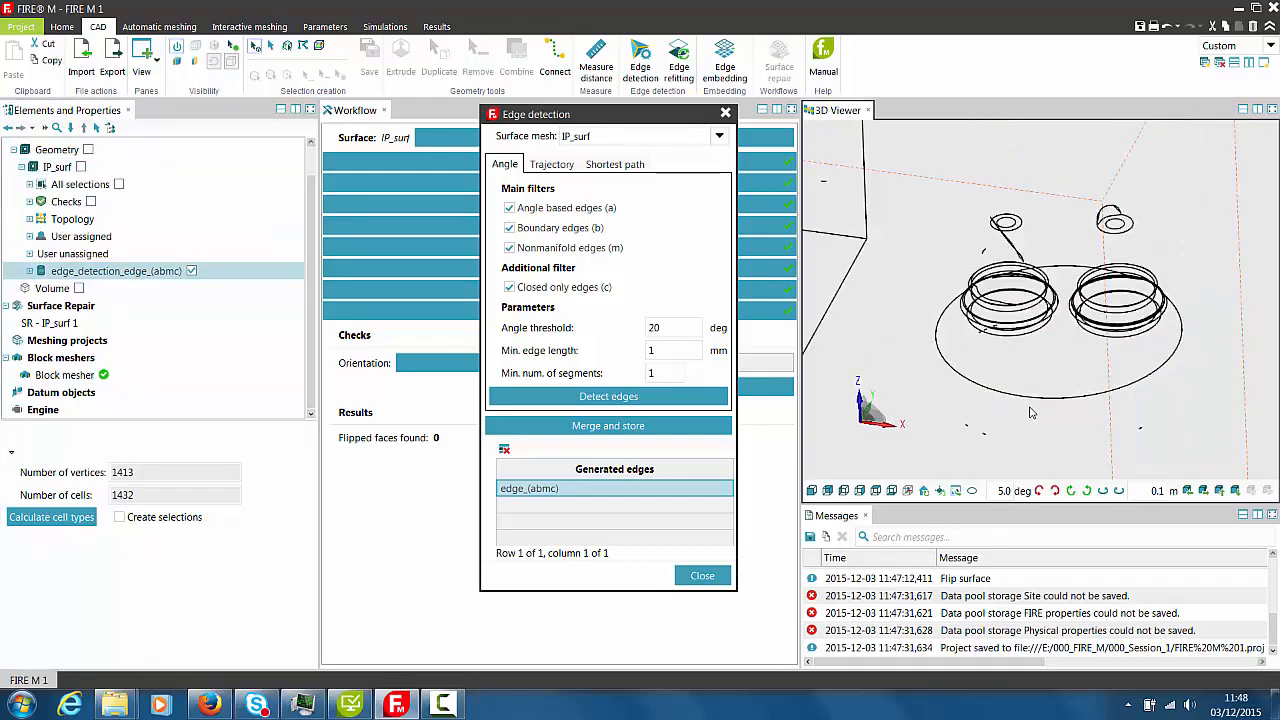
pyautogui.moveTo(1033, 411); pyautogui.dragTo(1046, 384)
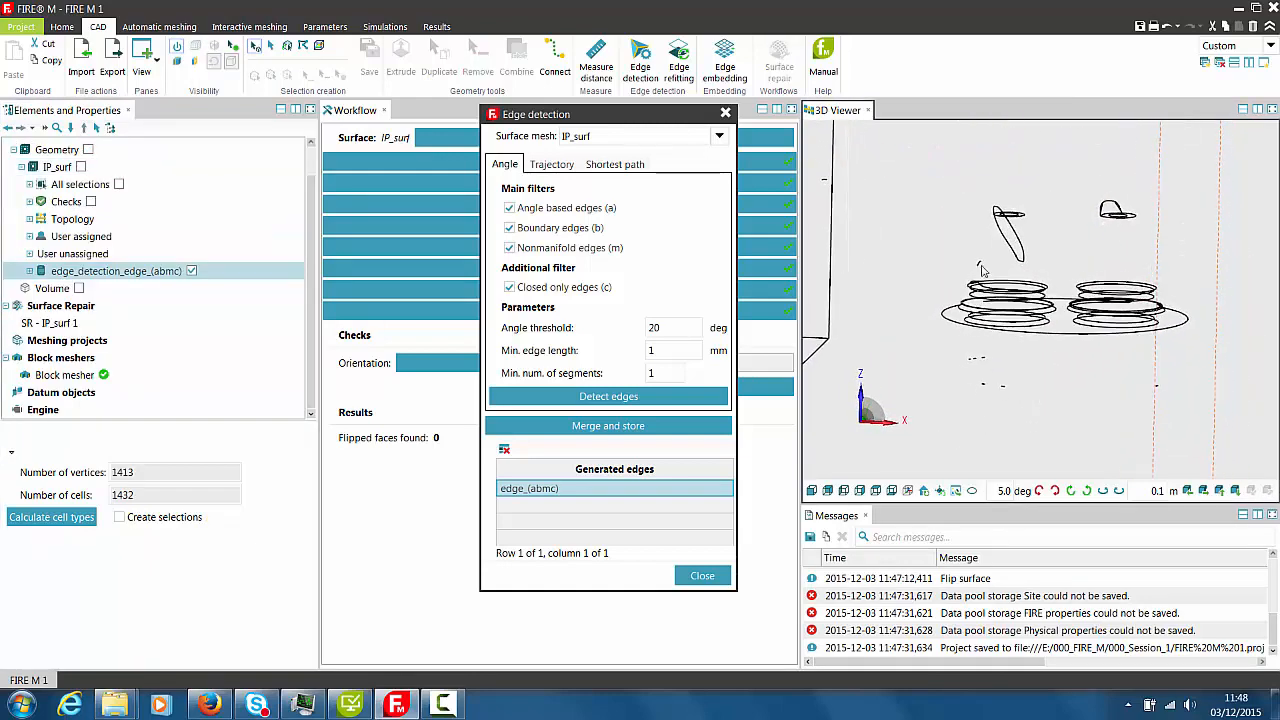
# - Enclose the short stray edge fragments below the valve rings in a polygon selection and remove them
pyautogui.scroll(2, 997, 387)
pyautogui.moveTo(998, 375); pyautogui.dragTo(992, 353, button='middle')
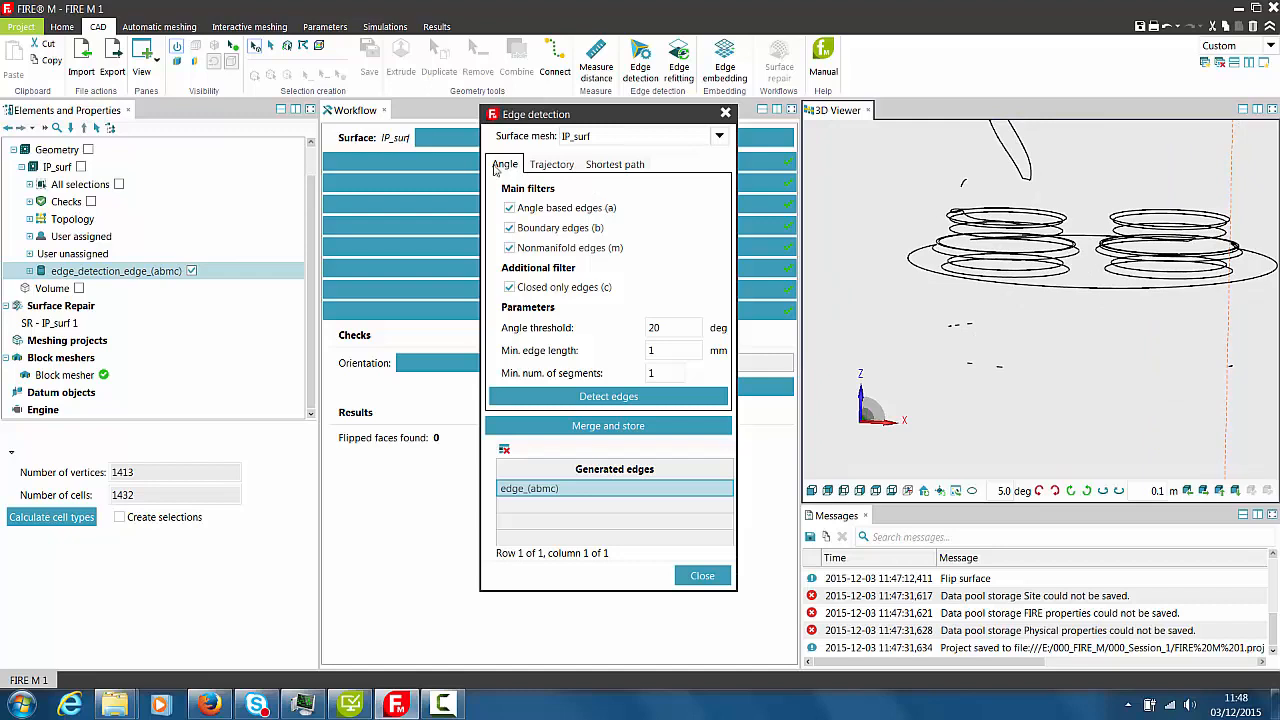
pyautogui.click(303, 46)
pyautogui.click(919, 307)
pyautogui.click(940, 308)
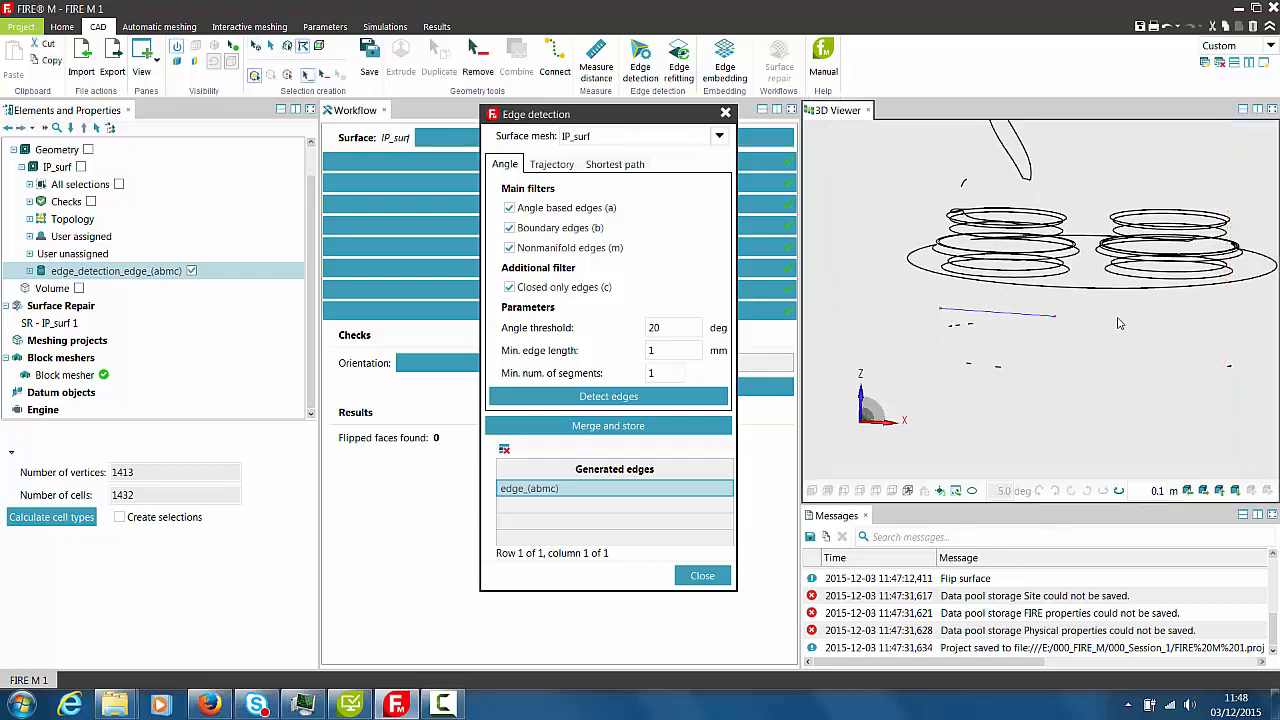
pyautogui.click(1267, 321)
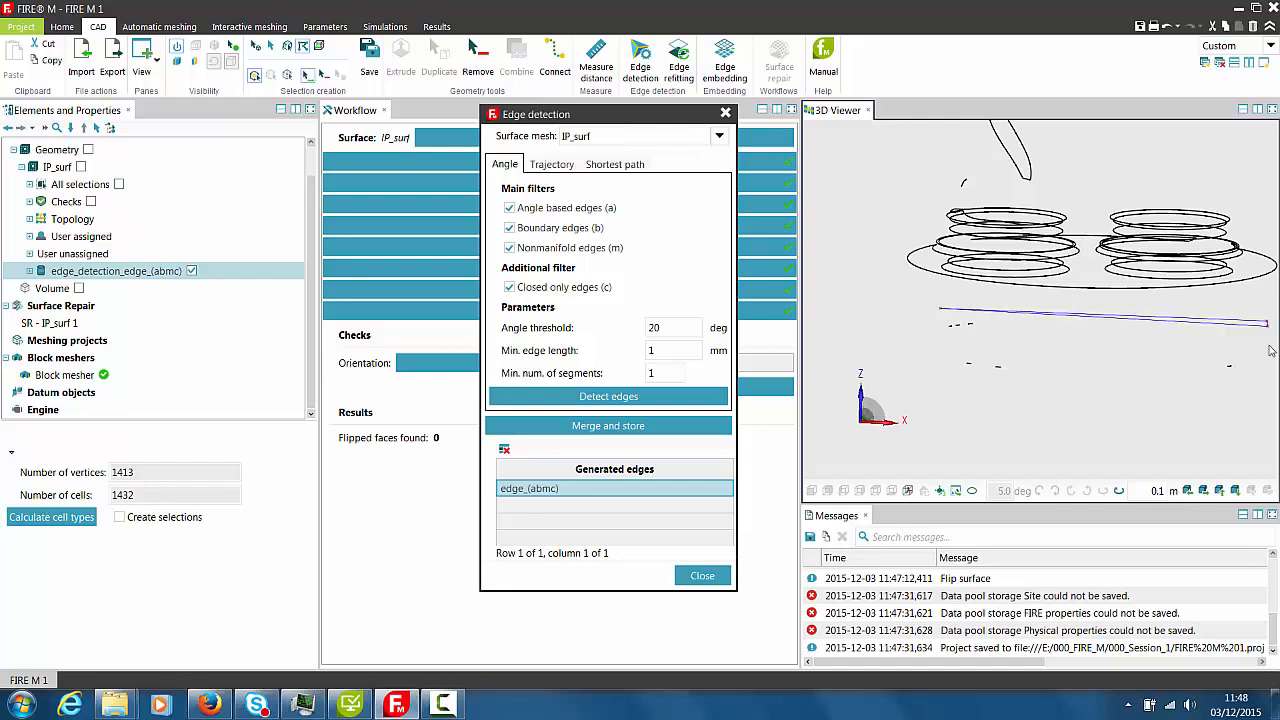
pyautogui.click(1264, 436)
pyautogui.moveTo(970, 416); pyautogui.dragTo(927, 407)
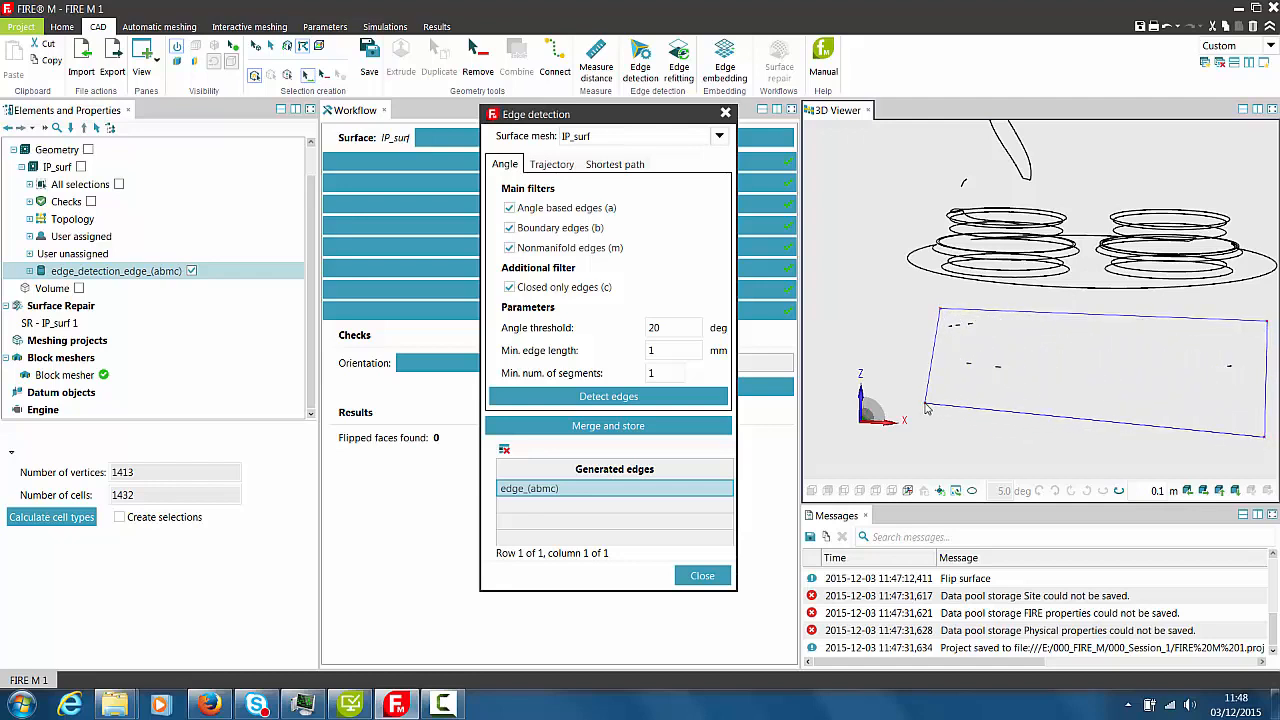
pyautogui.doubleClick(925, 404)
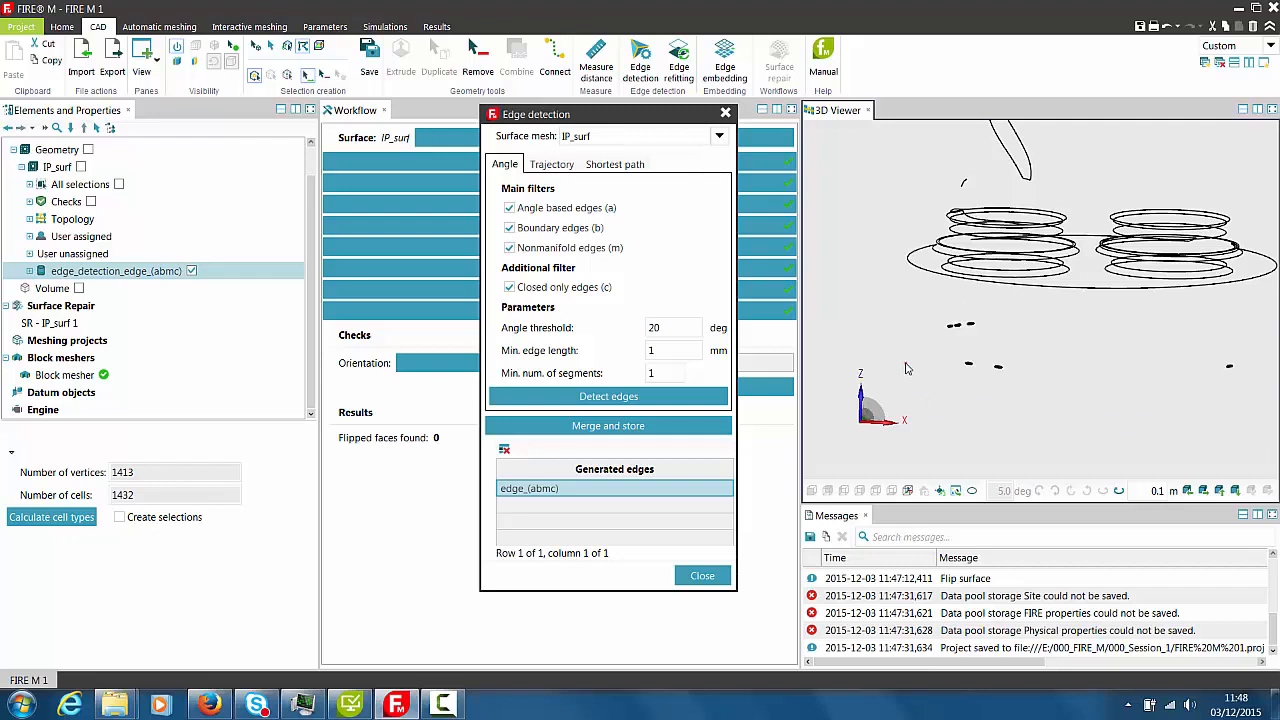
pyautogui.click(478, 52)
# - Polygon-select the single stray edge fragment beside the slanted valve-stem loop, above the valve rings, and remove it
pyautogui.scroll(4, 1044, 345)
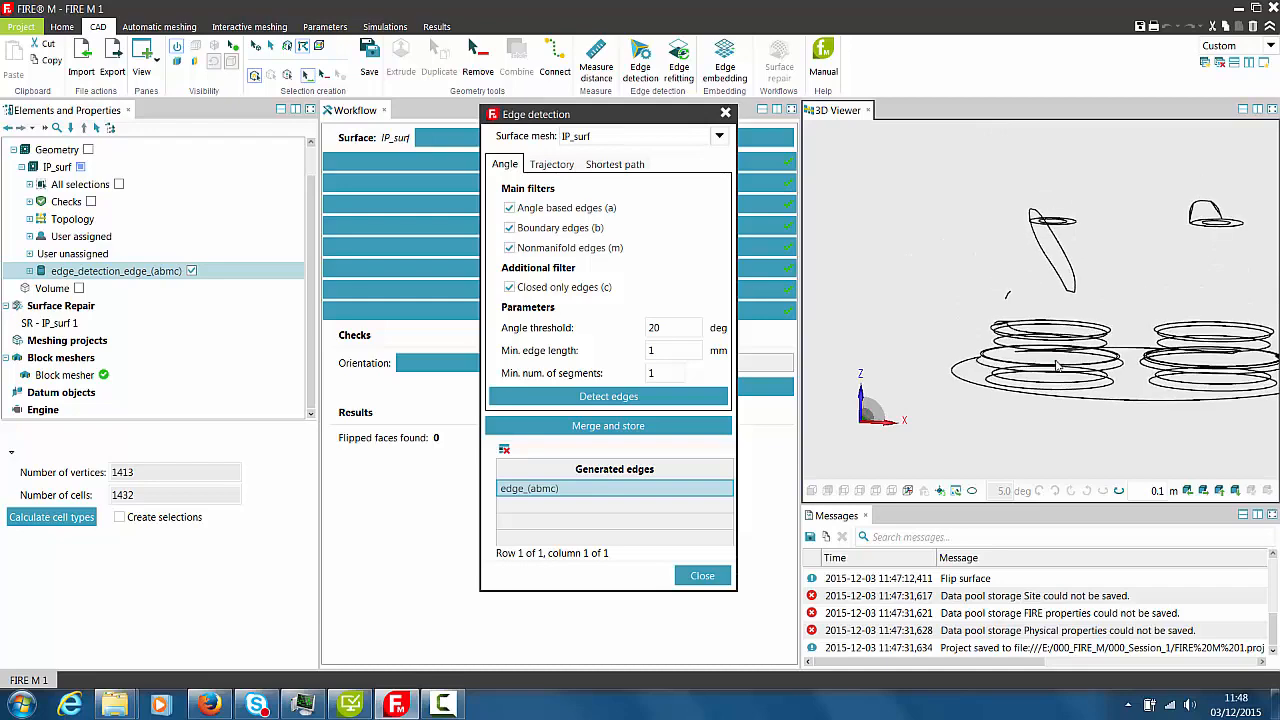
pyautogui.moveTo(1044, 345); pyautogui.dragTo(1067, 392, button='middle')
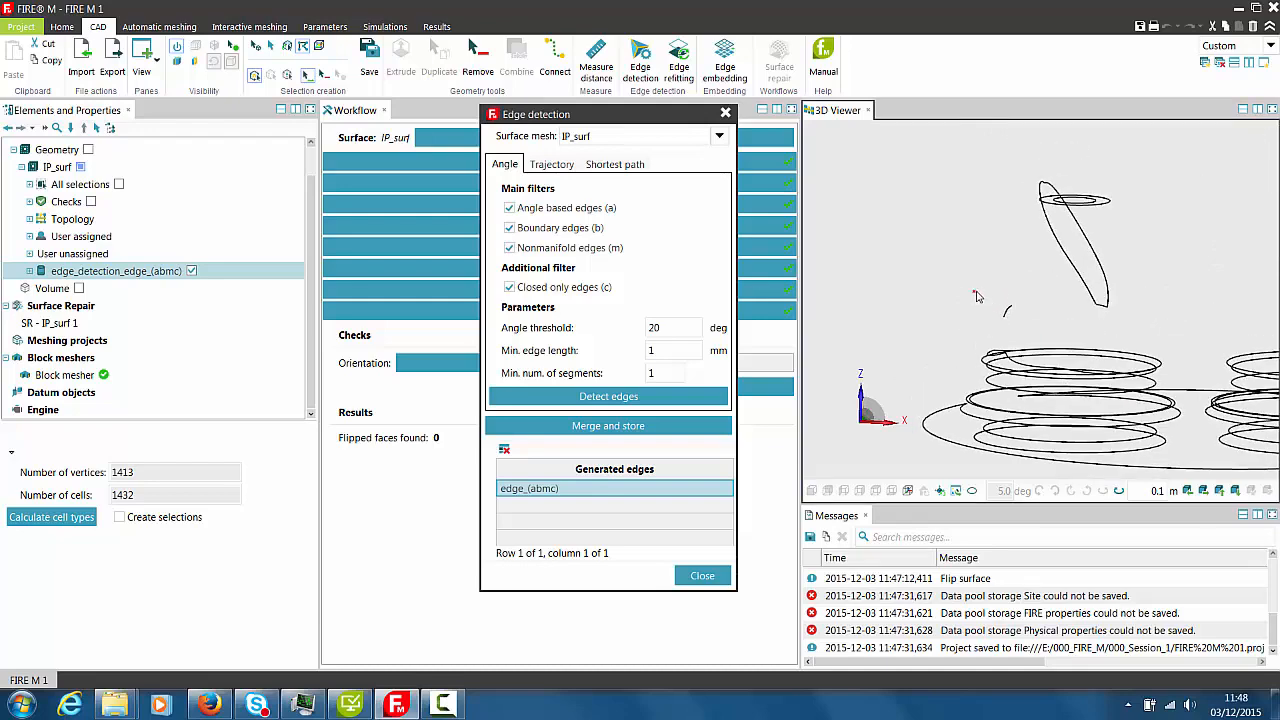
pyautogui.click(1035, 302)
pyautogui.click(1032, 335)
pyautogui.doubleClick(975, 337)
pyautogui.click(477, 55)
# - Polygon-select the stray edge fragments by the box face where the ports attach and remove them
pyautogui.scroll(-3, 874, 201)
pyautogui.moveTo(873, 196); pyautogui.dragTo(1098, 243, button='middle')
pyautogui.moveTo(1098, 243); pyautogui.dragTo(1068, 256)
pyautogui.scroll(4, 1068, 260)
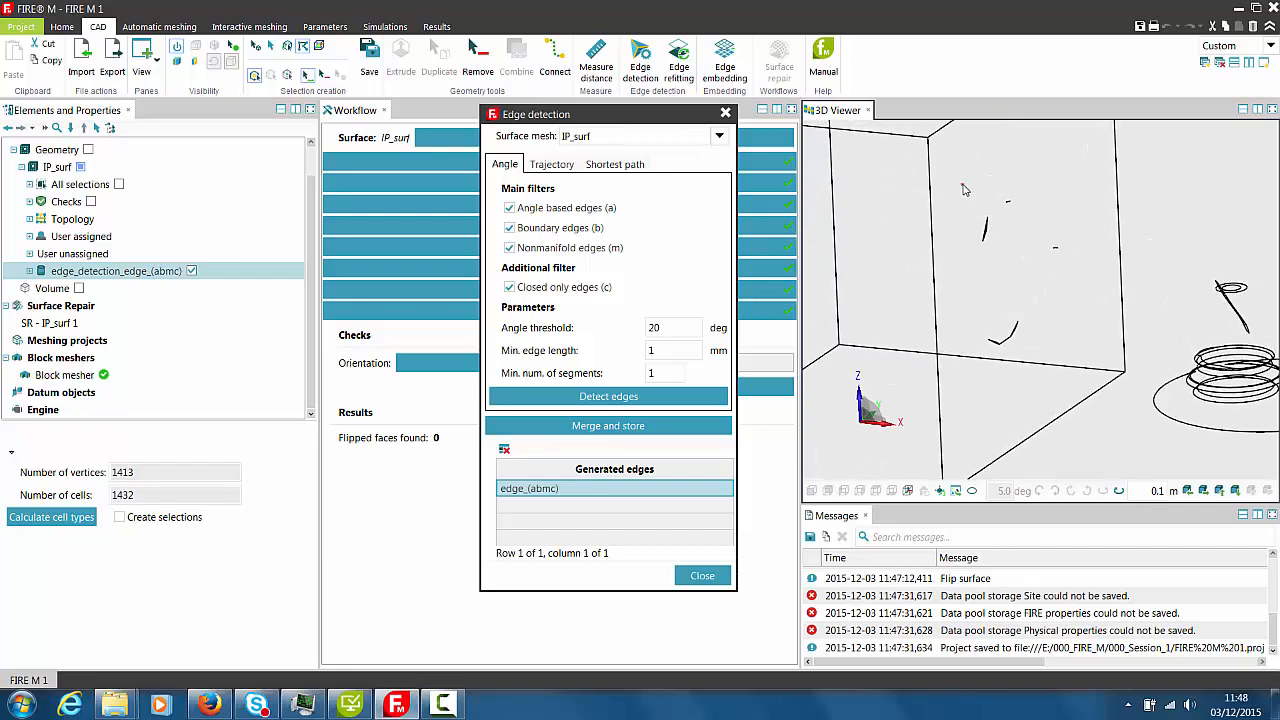
pyautogui.click(1049, 173)
pyautogui.click(1090, 241)
pyautogui.click(1037, 351)
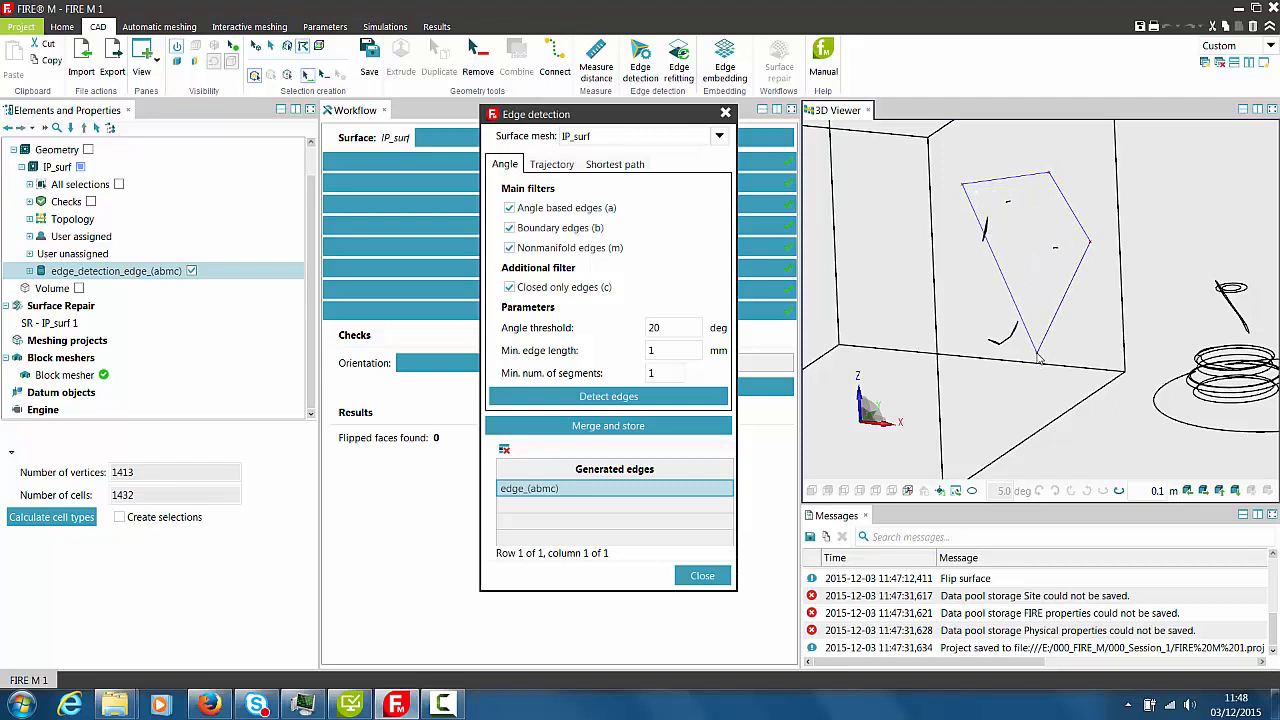
pyautogui.click(973, 352)
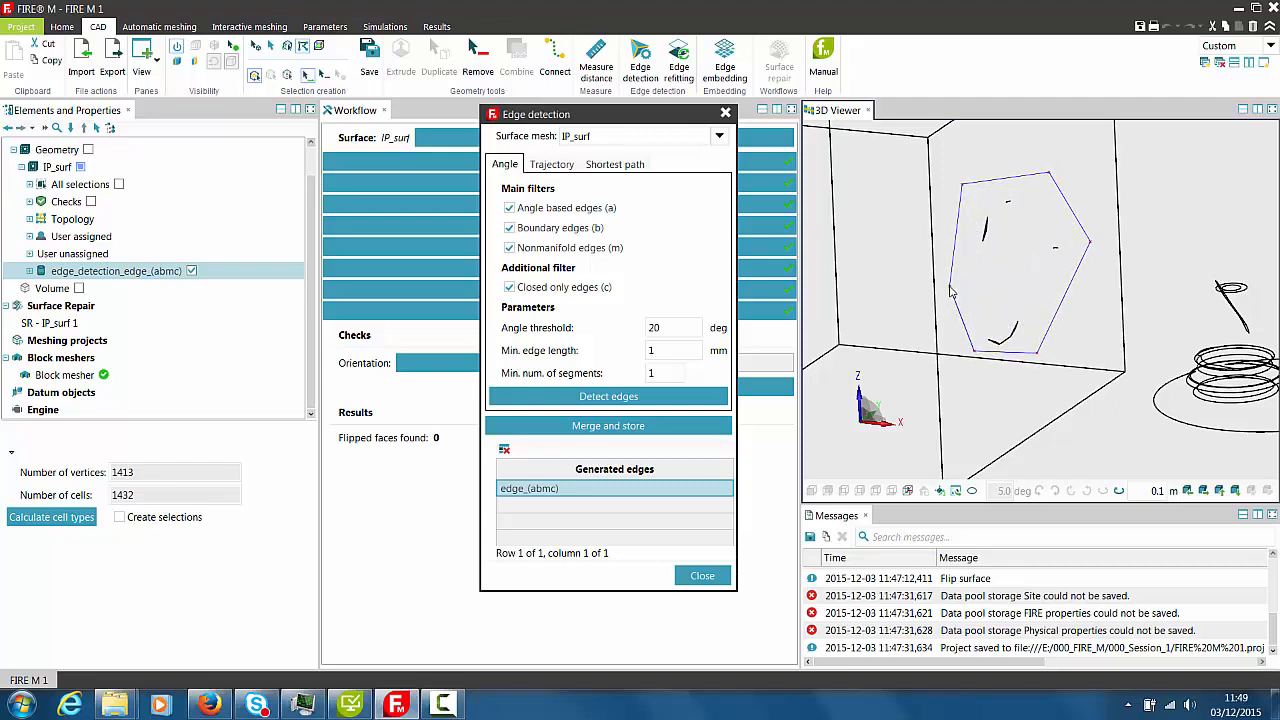
pyautogui.doubleClick(951, 291)
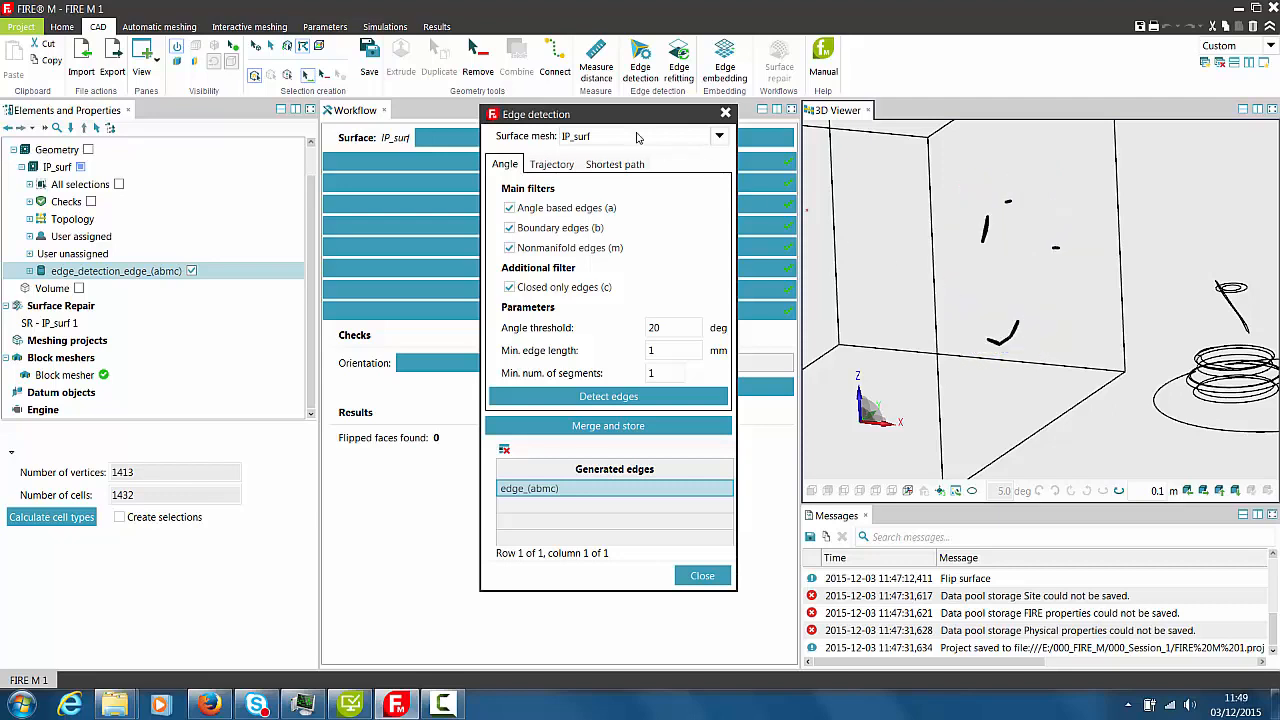
pyautogui.click(473, 50)
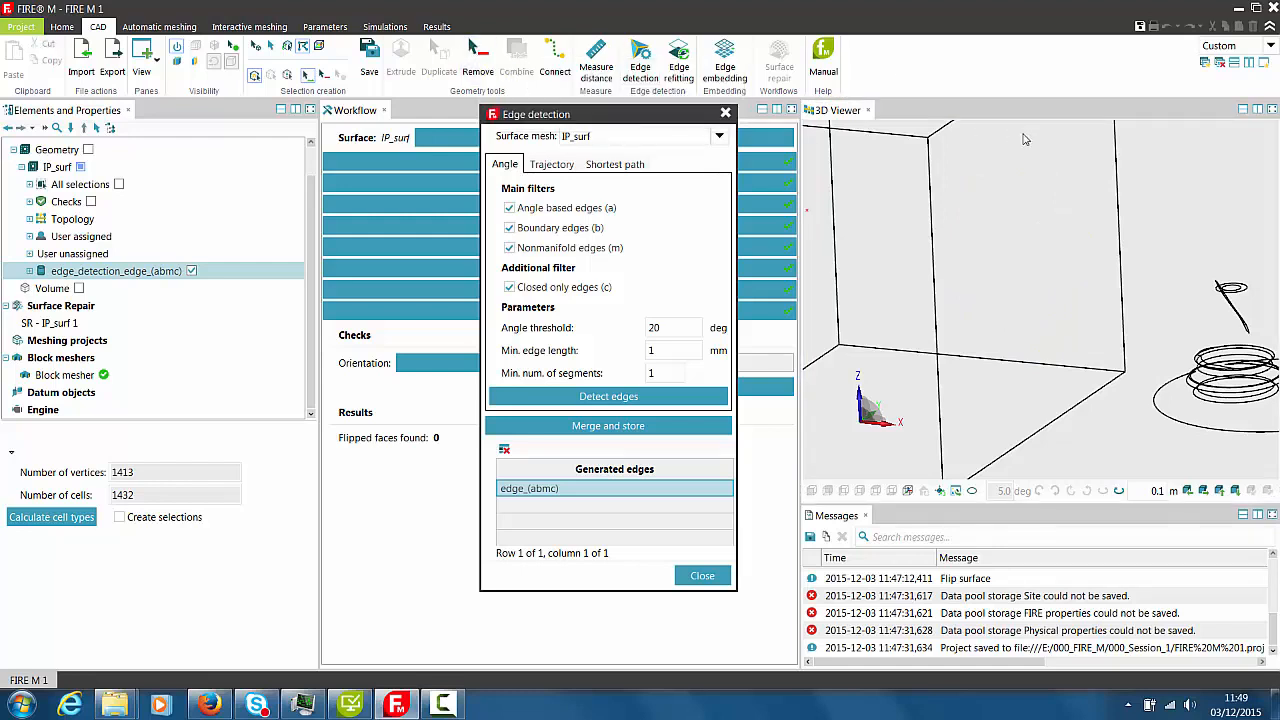
# - Merge and store the cleaned detected edge as an edge mesh and expand the Edge group in the tree
pyautogui.scroll(-5, 1038, 305)
pyautogui.moveTo(1051, 334); pyautogui.dragTo(1029, 307, button='middle')
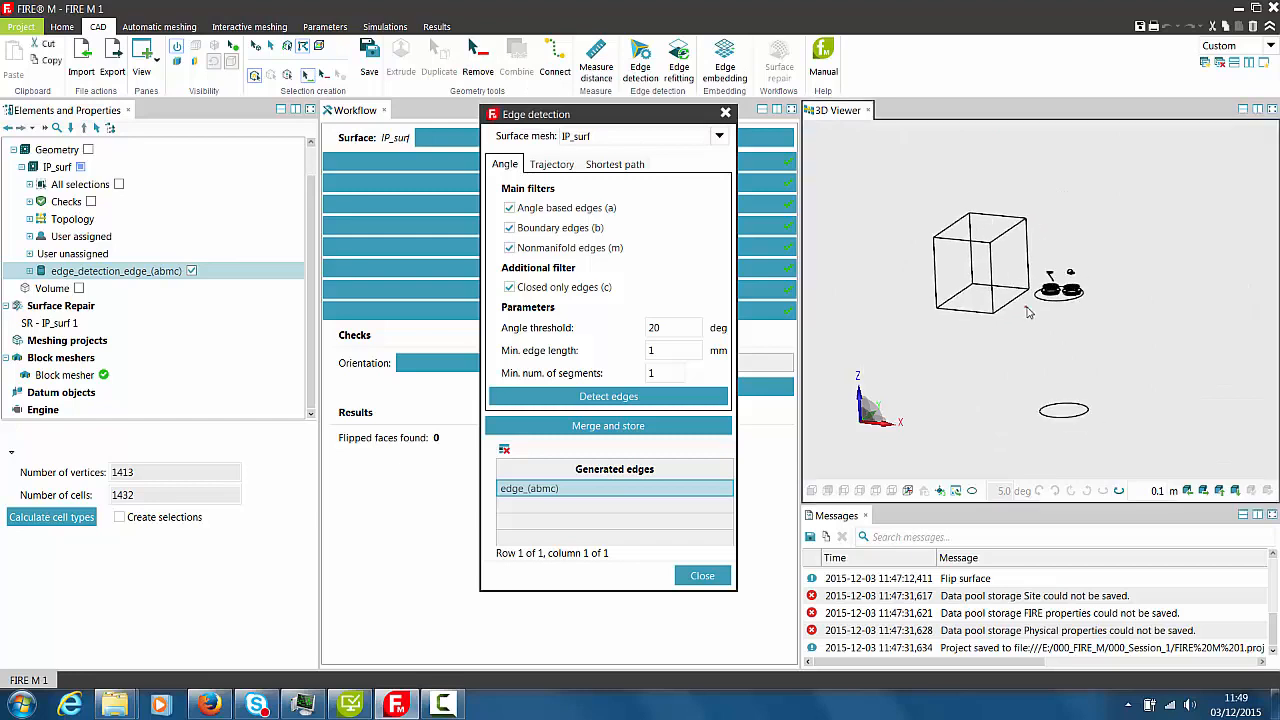
pyautogui.moveTo(1111, 274); pyautogui.dragTo(1091, 309)
pyautogui.scroll(2, 1091, 313)
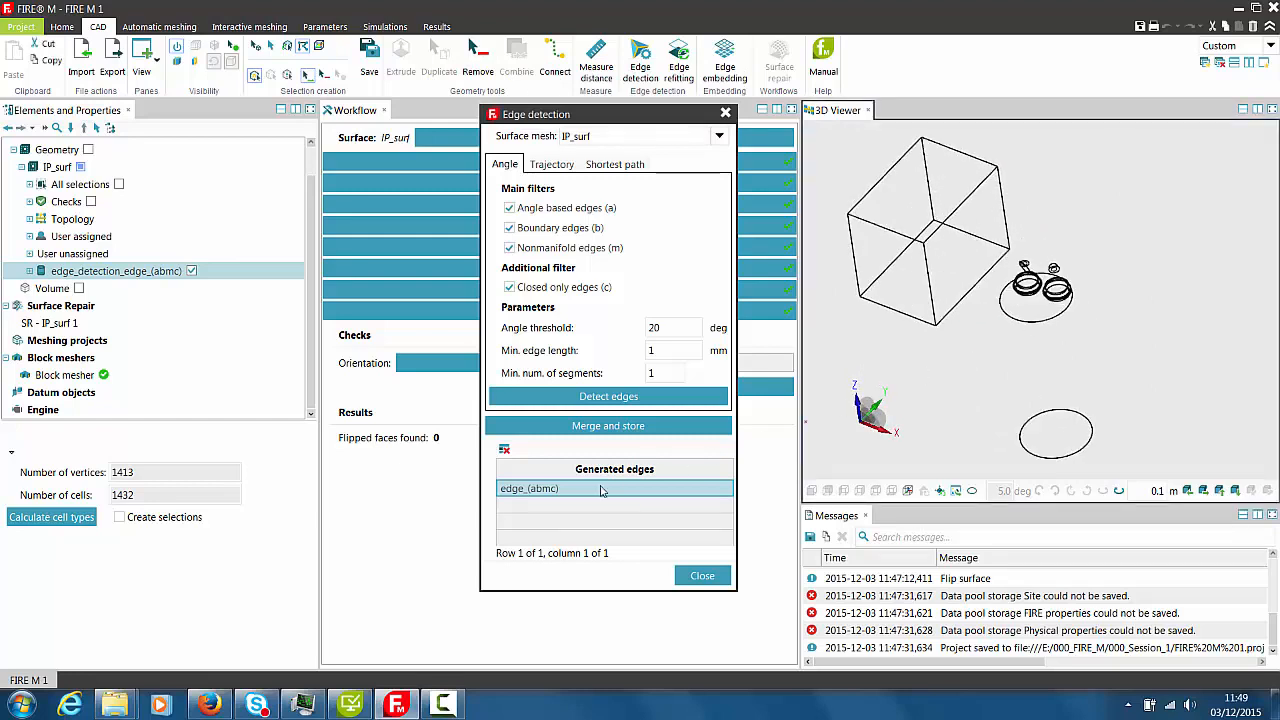
pyautogui.click(605, 428)
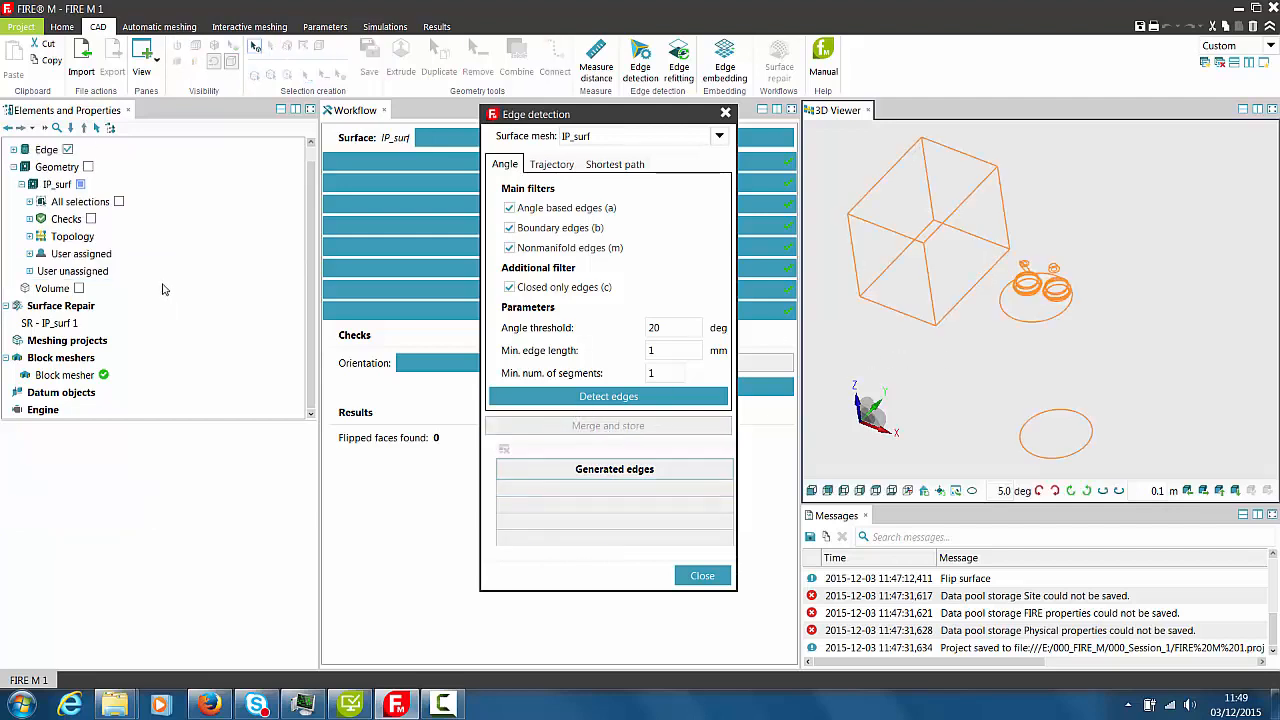
pyautogui.click(13, 149)
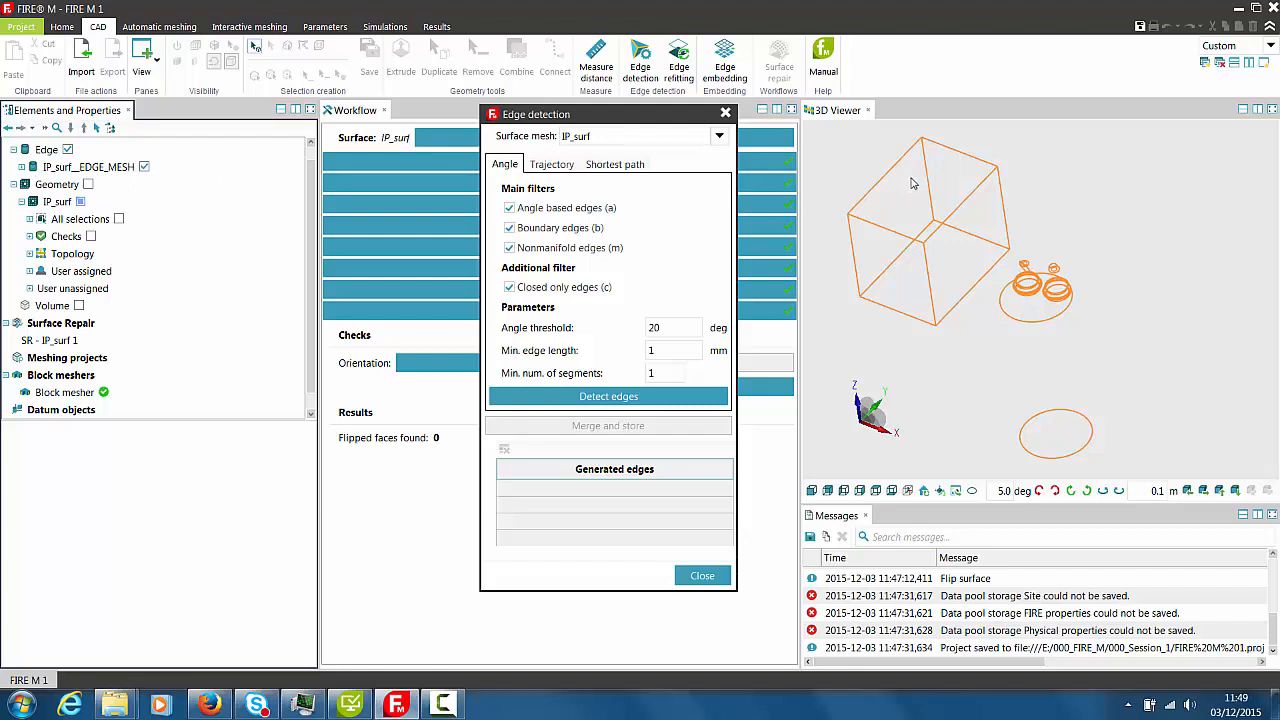
# - Save the project again and close edge detection
pyautogui.click(1139, 28)
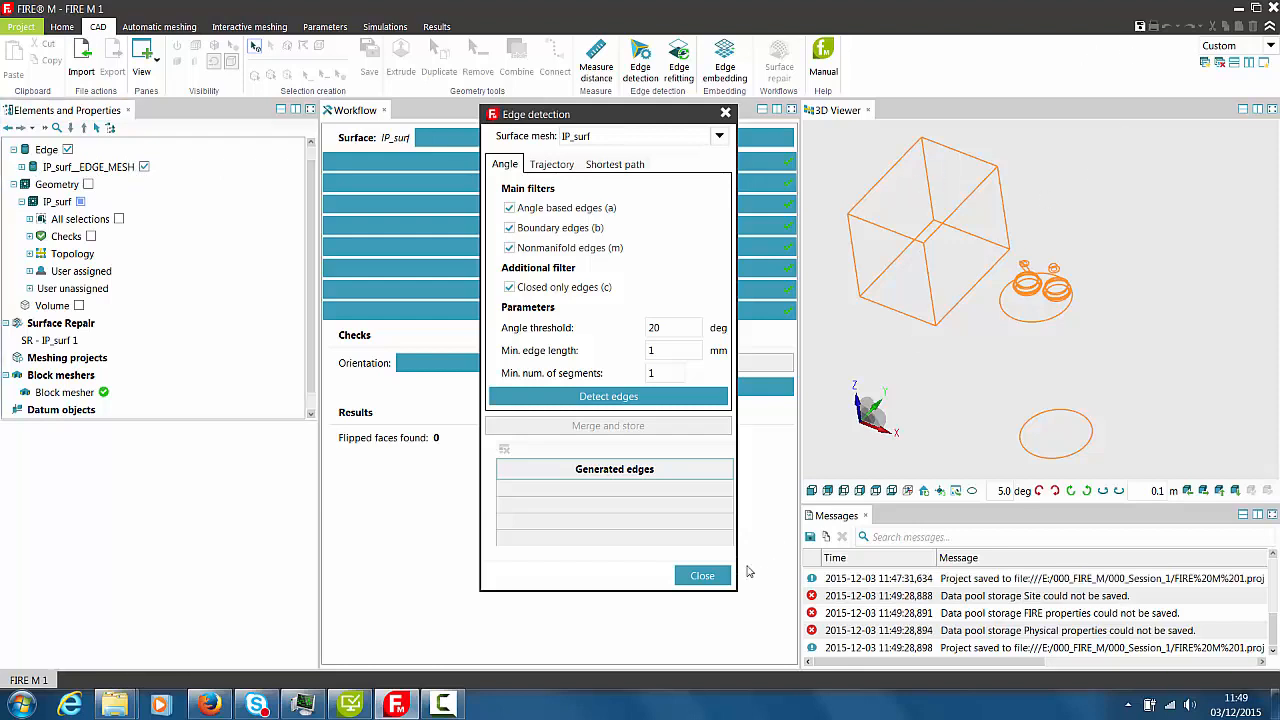
pyautogui.click(703, 576)
pyautogui.moveTo(1006, 365); pyautogui.dragTo(1013, 357)
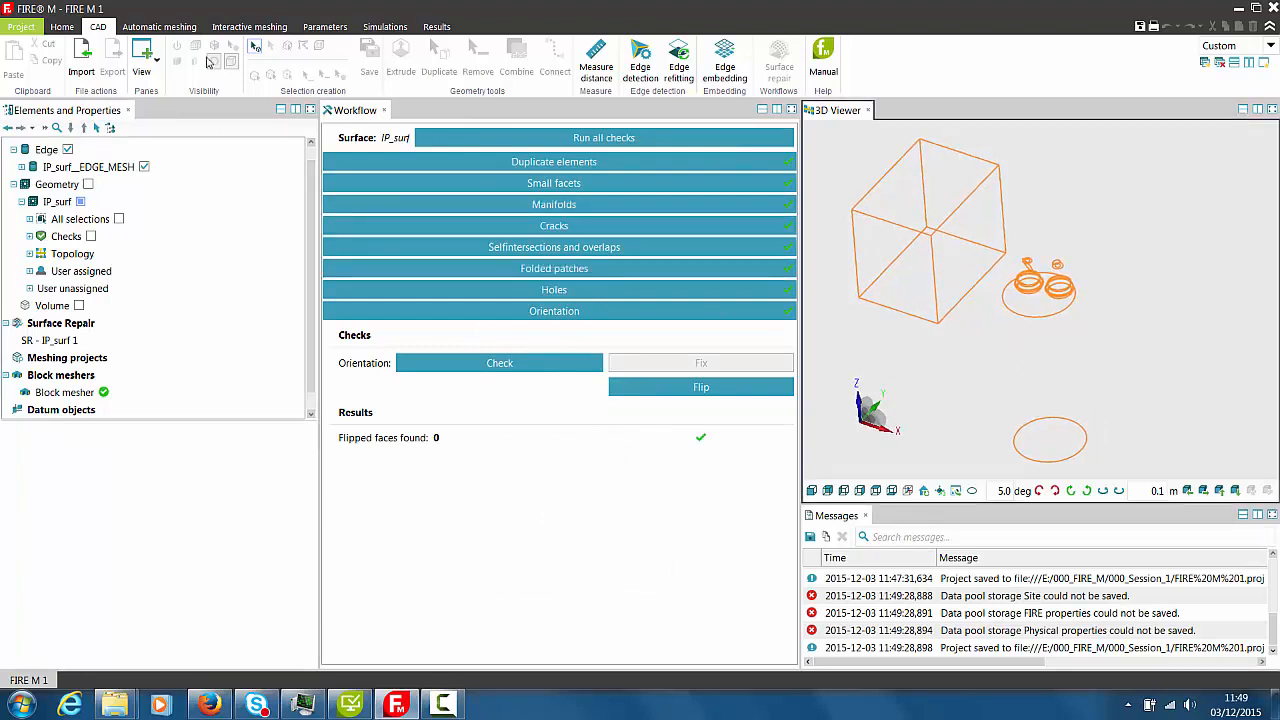
# - Switch to the automatic meshing workspace, enlarge the 3D view and show IP_surf together with its edge mesh
pyautogui.click(170, 28)
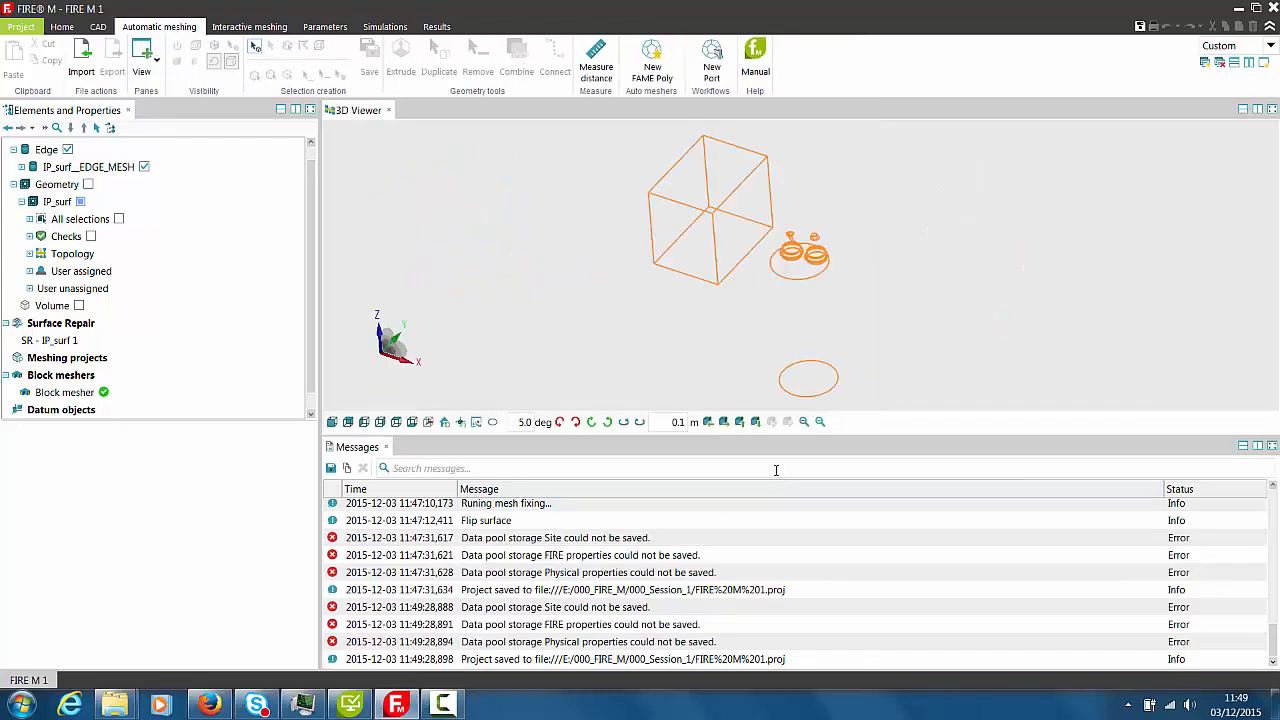
pyautogui.moveTo(785, 434); pyautogui.dragTo(785, 622)
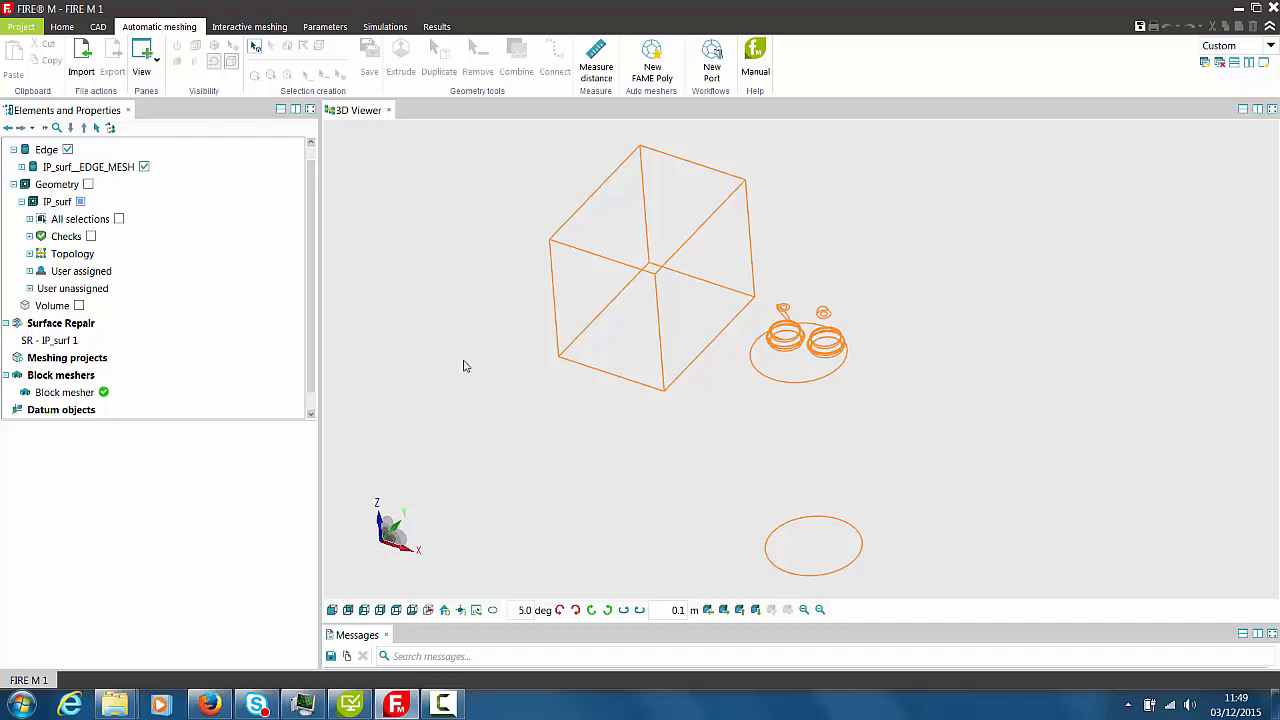
pyautogui.click(80, 202)
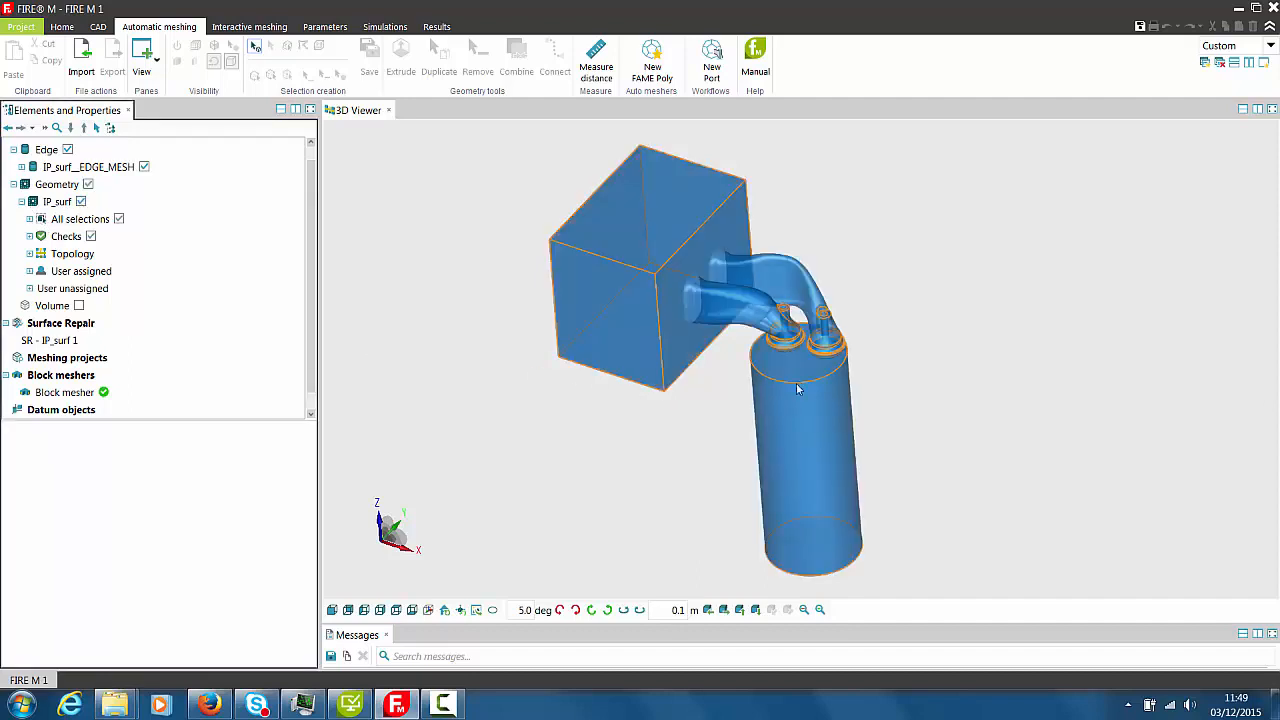
# - Create a new FAME Poly meshing project and analyze IP_surf together with the IP_surf__EDGE_MESH edge mesh
pyautogui.scroll(5, 804, 380)
pyautogui.scroll(-5, 850, 491)
pyautogui.scroll(1, 846, 470)
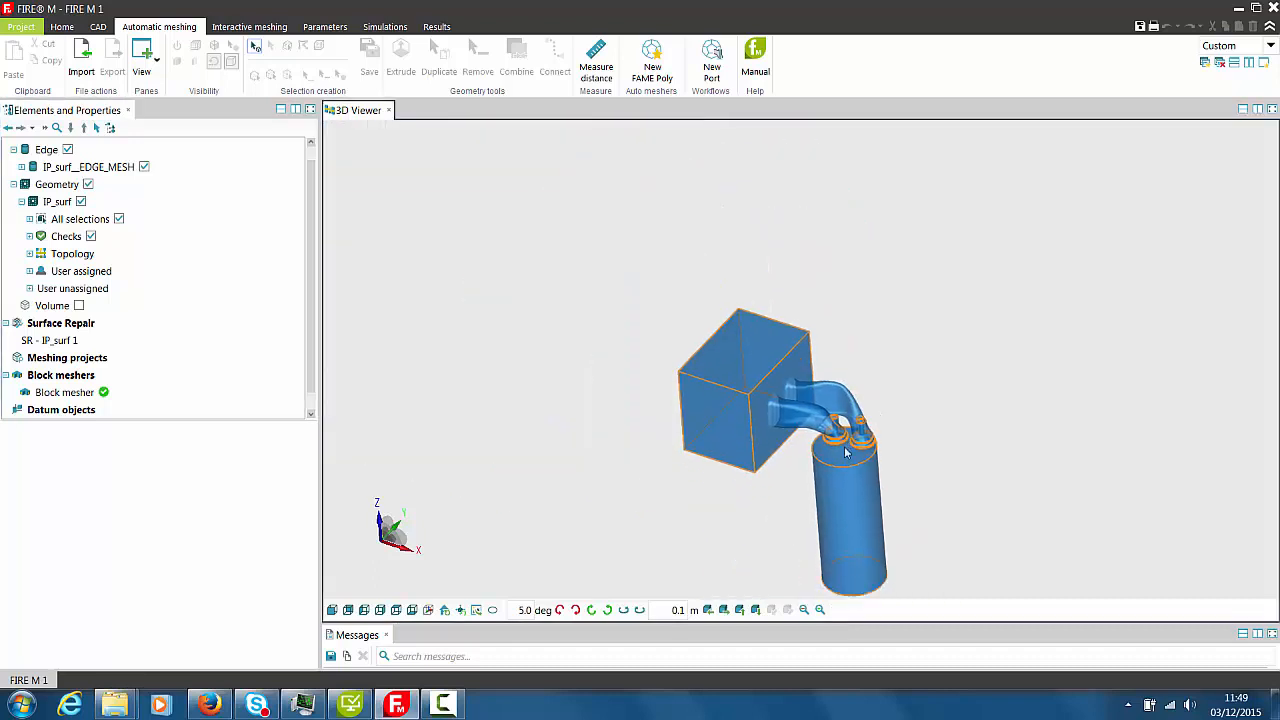
pyautogui.click(652, 60)
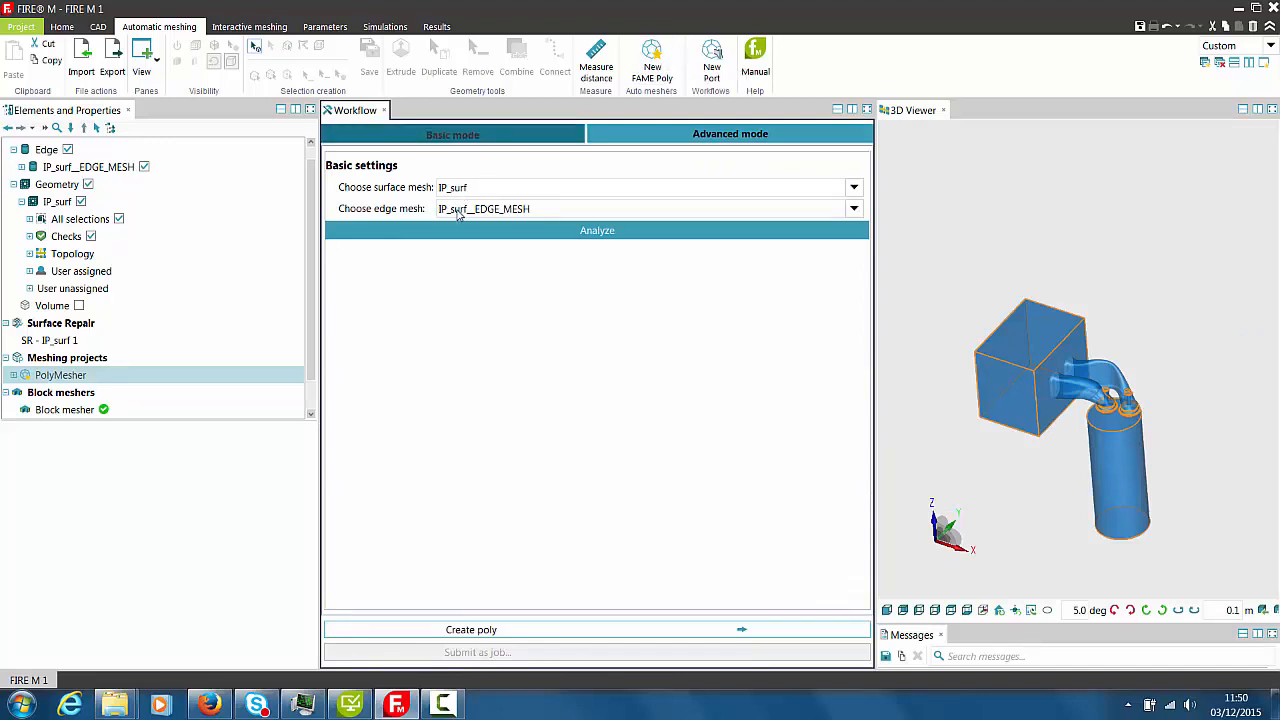
pyautogui.click(595, 232)
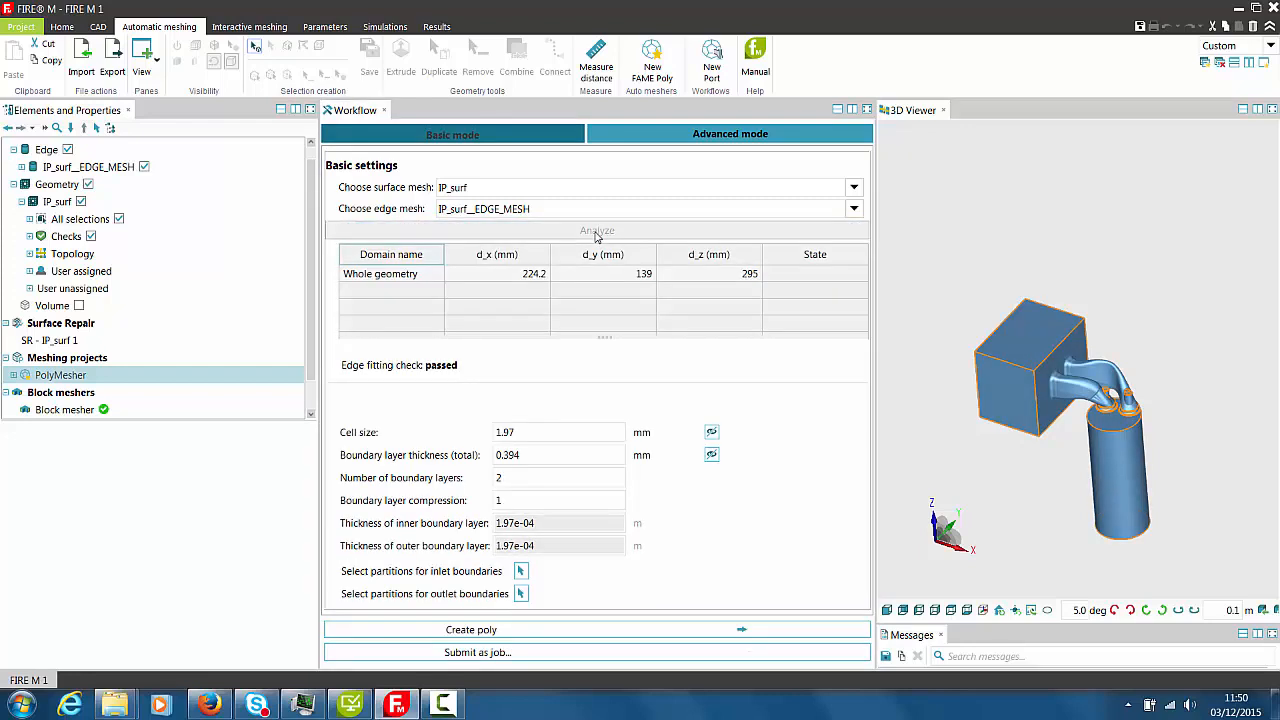
# - Set the cell size to 3.5 mm and the total boundary layer thickness to 0.2 mm
pyautogui.doubleClick(531, 432)
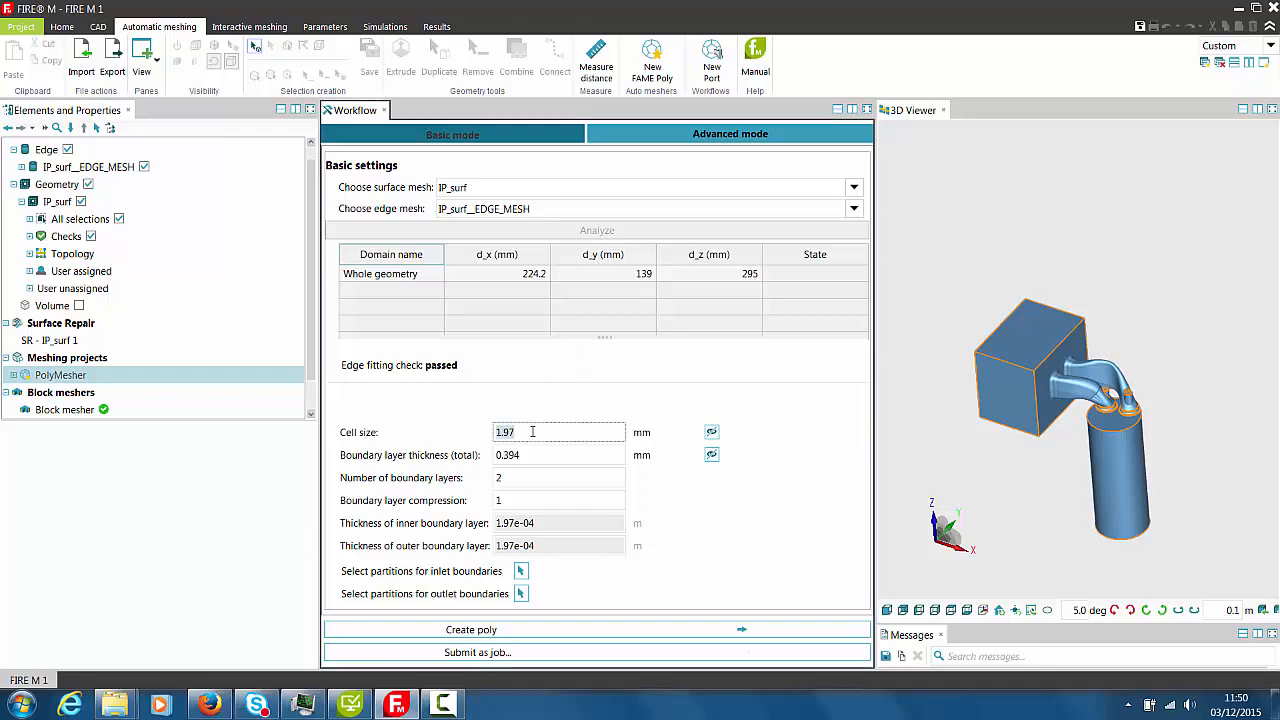
pyautogui.write('3.5')
pyautogui.click(535, 454)
pyautogui.press('BackSpace')
pyautogui.write('2')
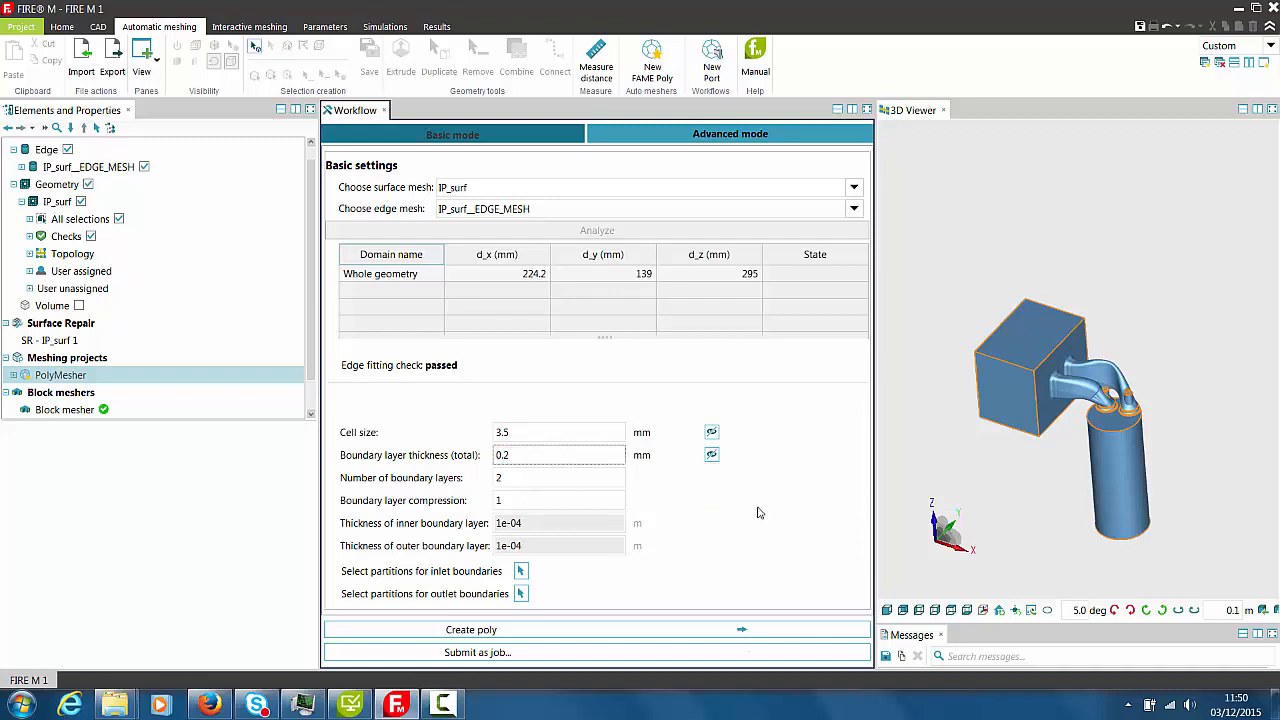
# - Assign the box face opposite the ports as the inlet boundary and the cylinder's bottom face as the outlet boundary
pyautogui.moveTo(975, 477); pyautogui.dragTo(1118, 357)
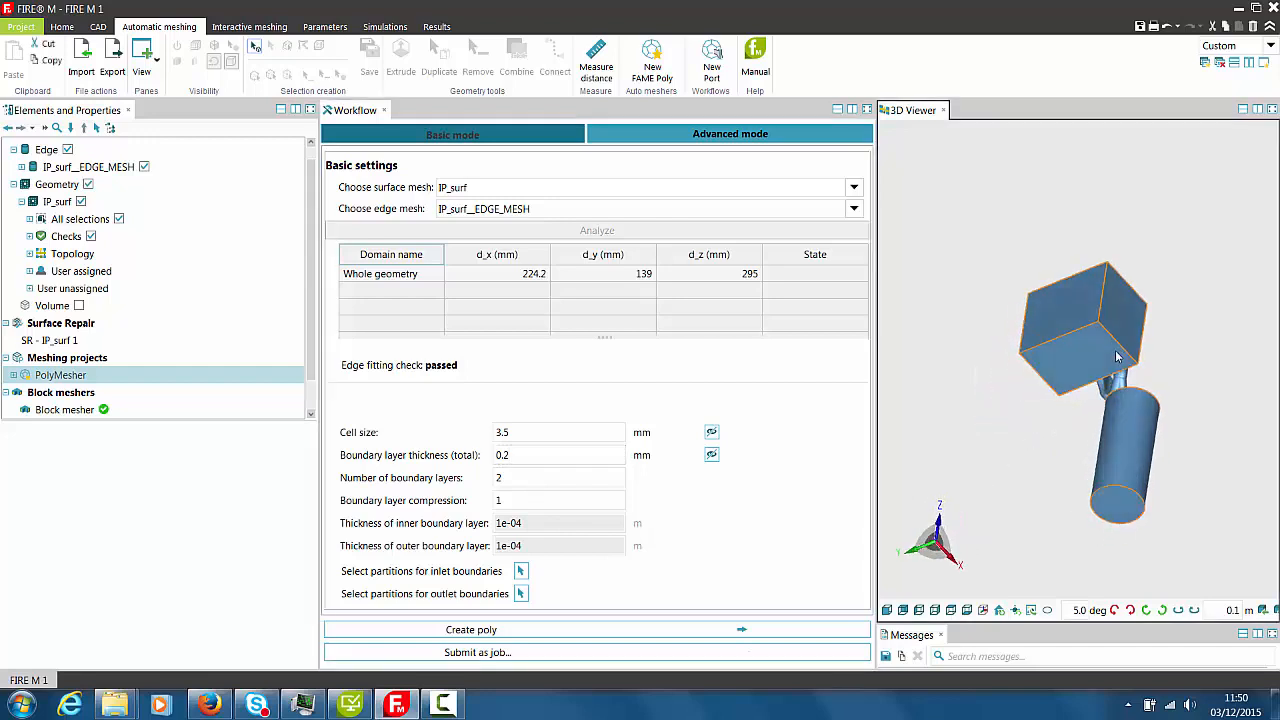
pyautogui.click(520, 571)
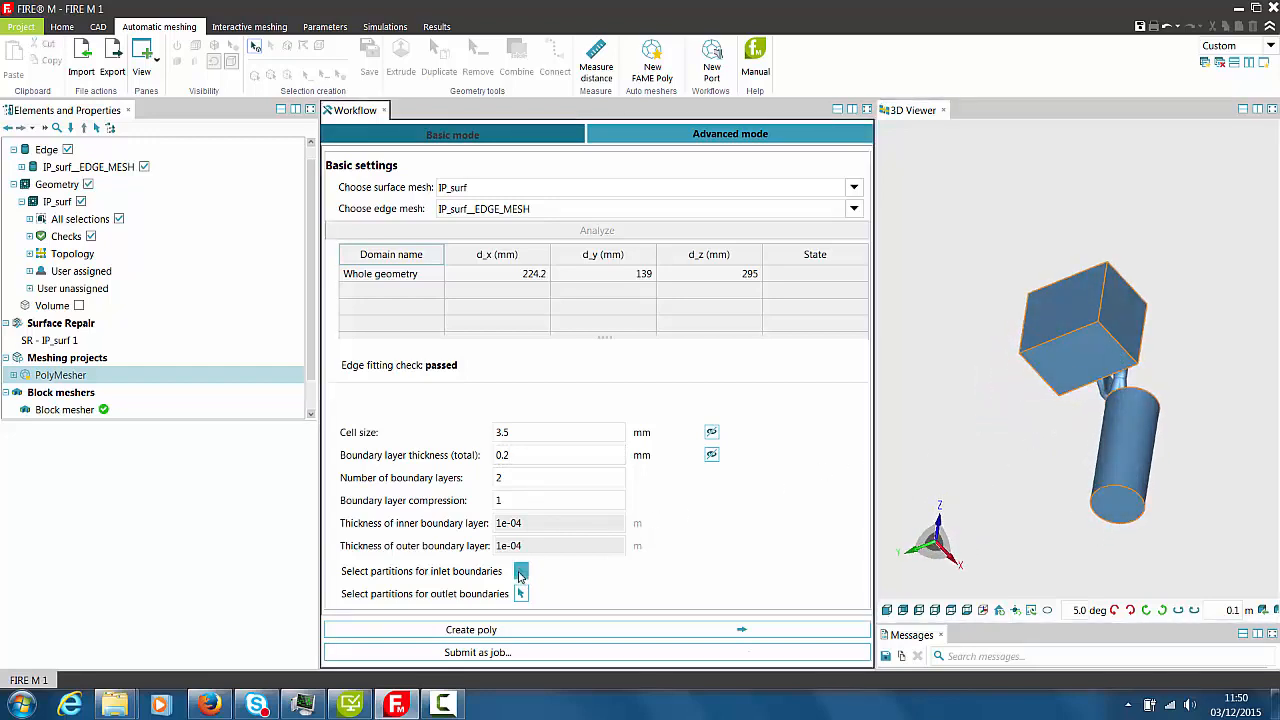
pyautogui.click(1049, 306)
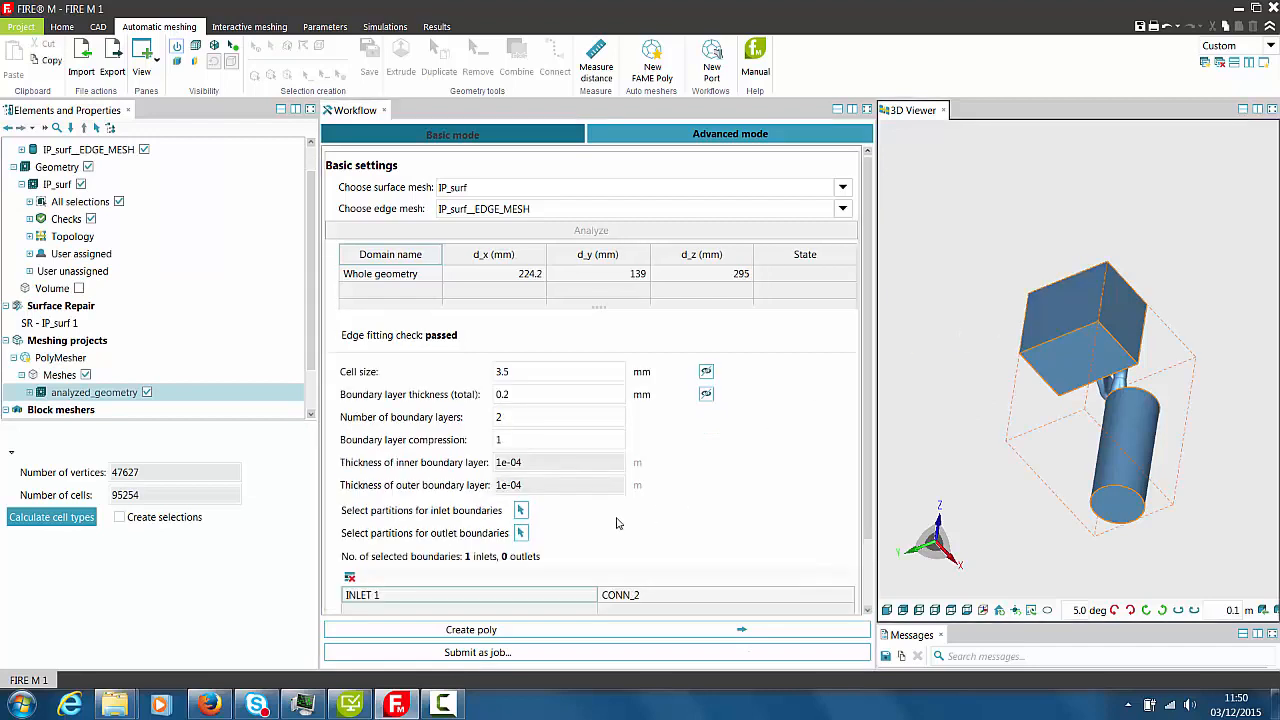
pyautogui.click(520, 533)
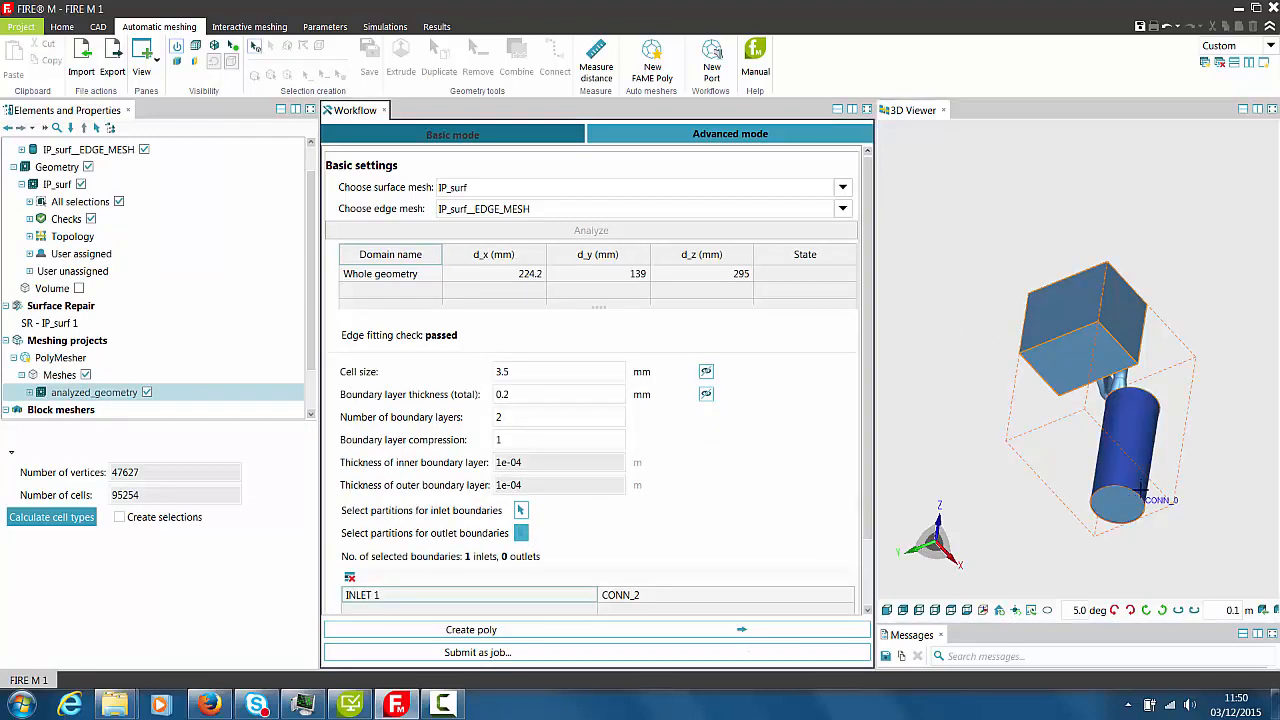
pyautogui.click(1121, 503)
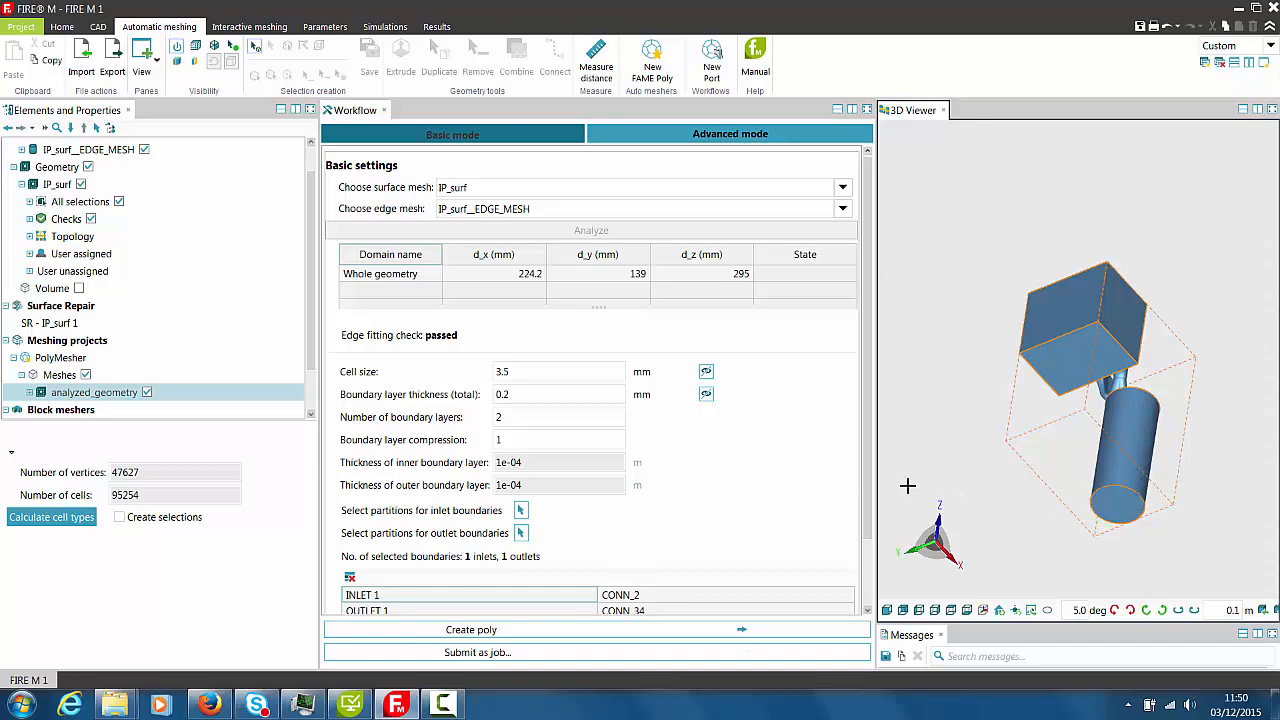
# - Check the listed boundary assignments and create the polyhedral volume mesh
pyautogui.moveTo(870, 478); pyautogui.dragTo(871, 451)
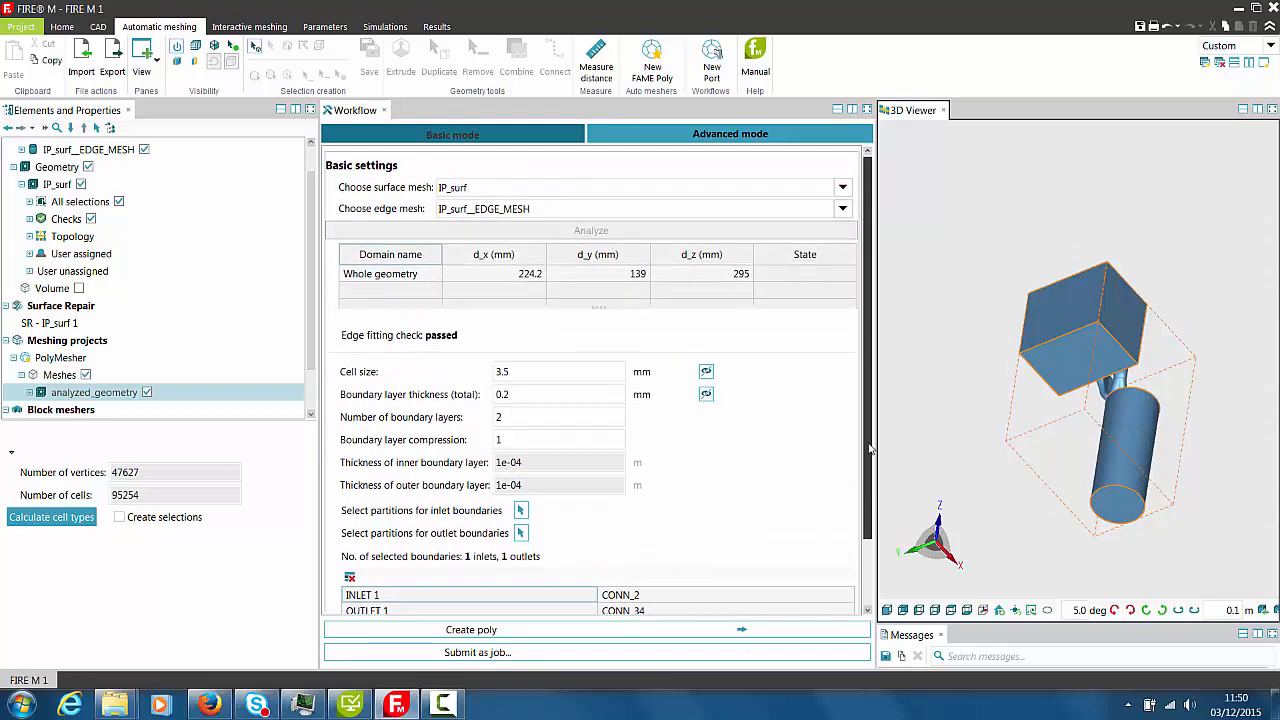
pyautogui.scroll(2, 909, 396)
pyautogui.moveTo(970, 369); pyautogui.dragTo(887, 344, button='middle')
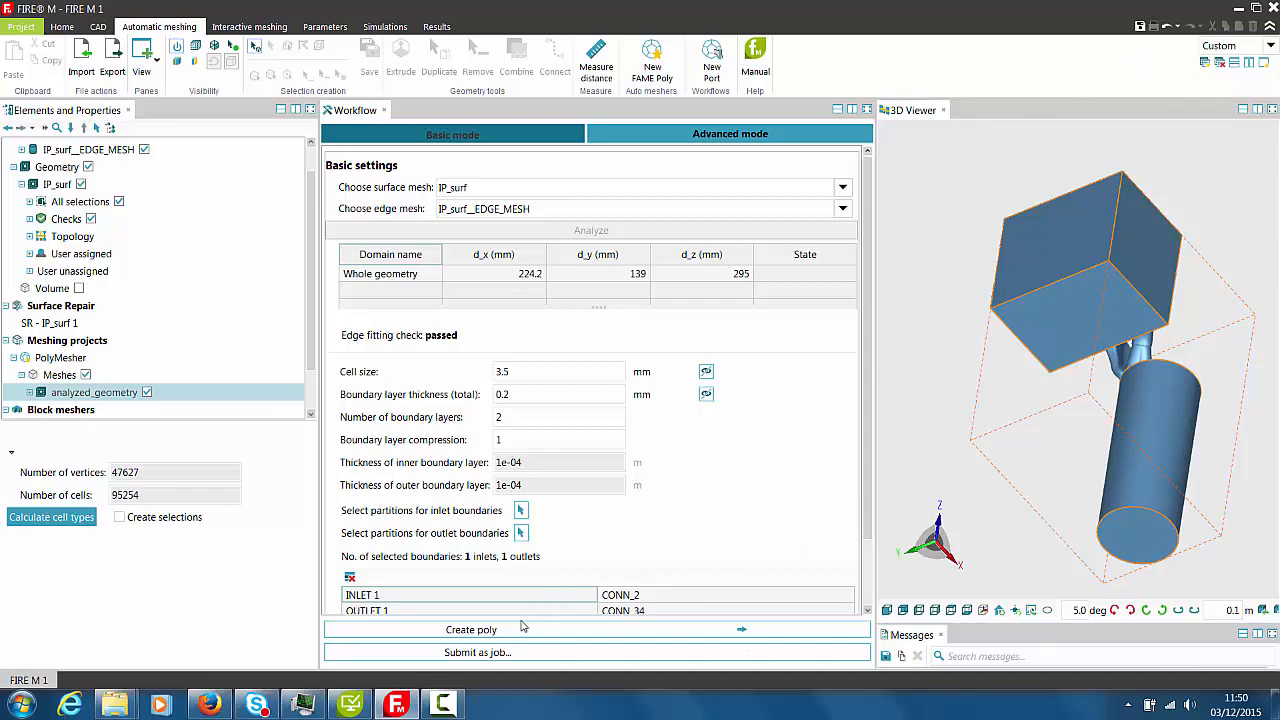
pyautogui.click(470, 630)
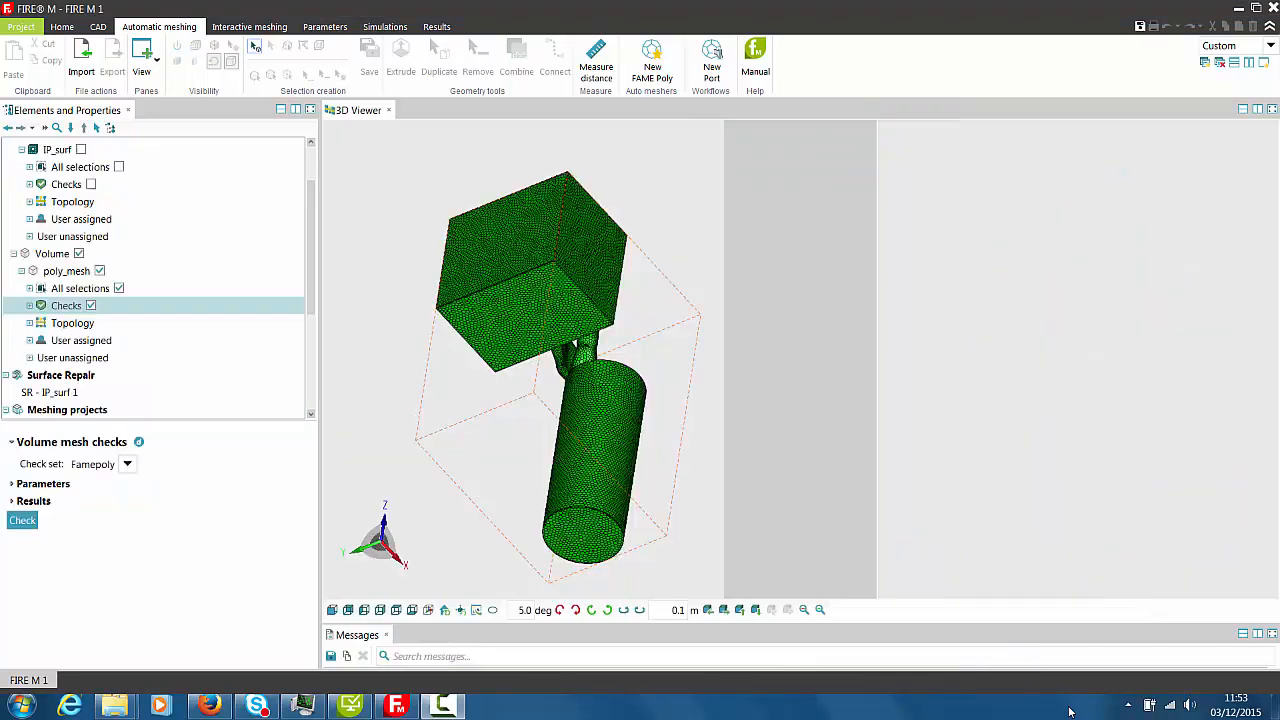
# - Examine the generated polyhedral surface cells on the box, the intake ports and the cylinder
pyautogui.moveTo(1057, 210); pyautogui.dragTo(641, 325)
pyautogui.scroll(6, 641, 325)
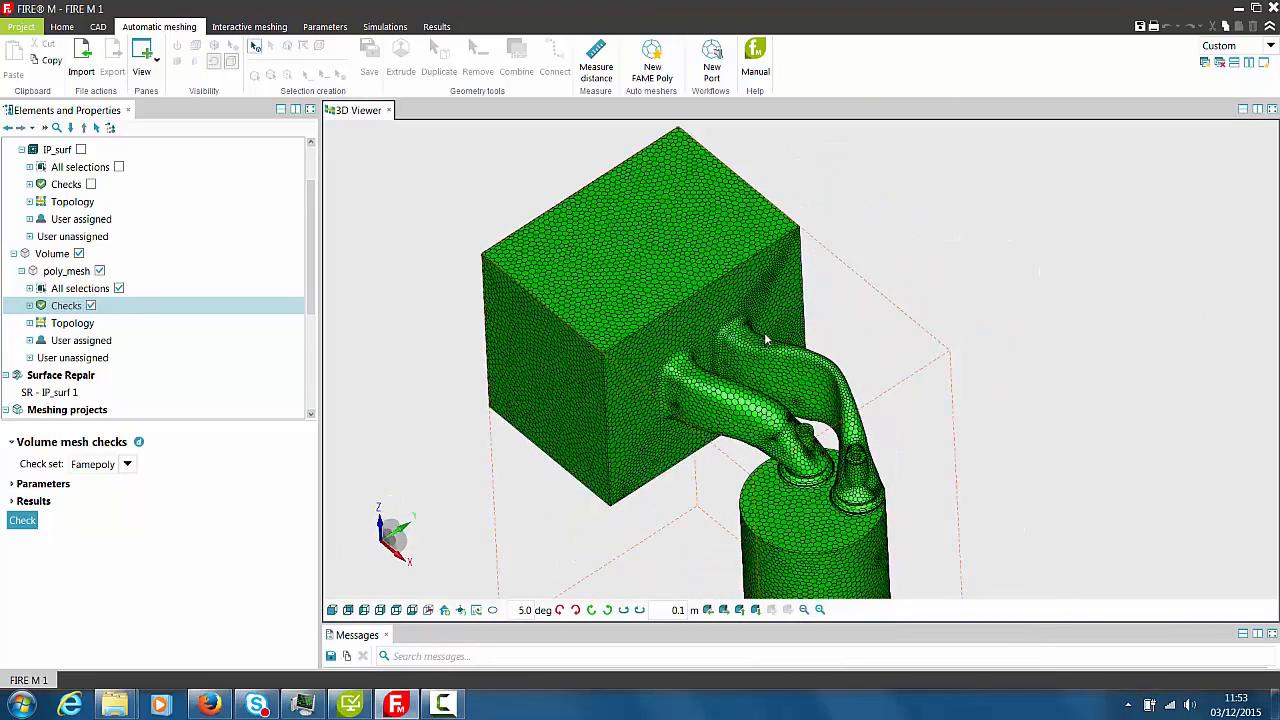
pyautogui.scroll(2, 780, 255)
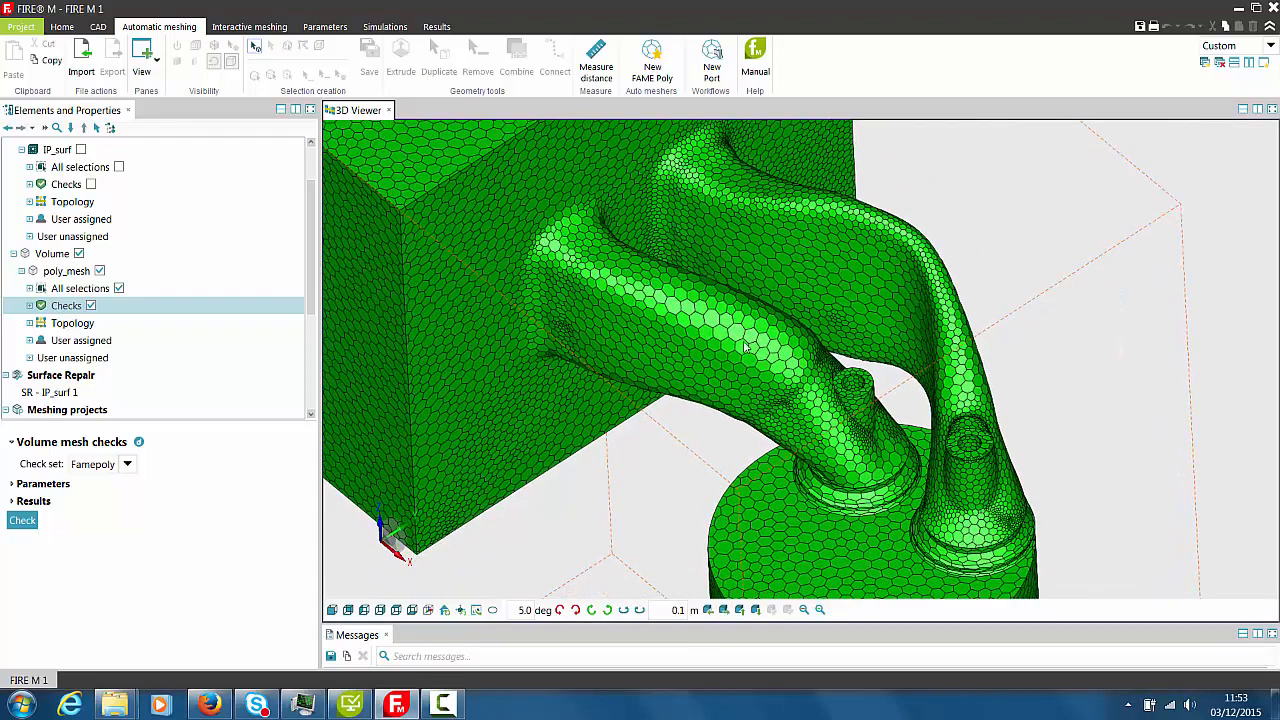
pyautogui.scroll(-5, 745, 347)
pyautogui.moveTo(745, 347); pyautogui.dragTo(760, 327)
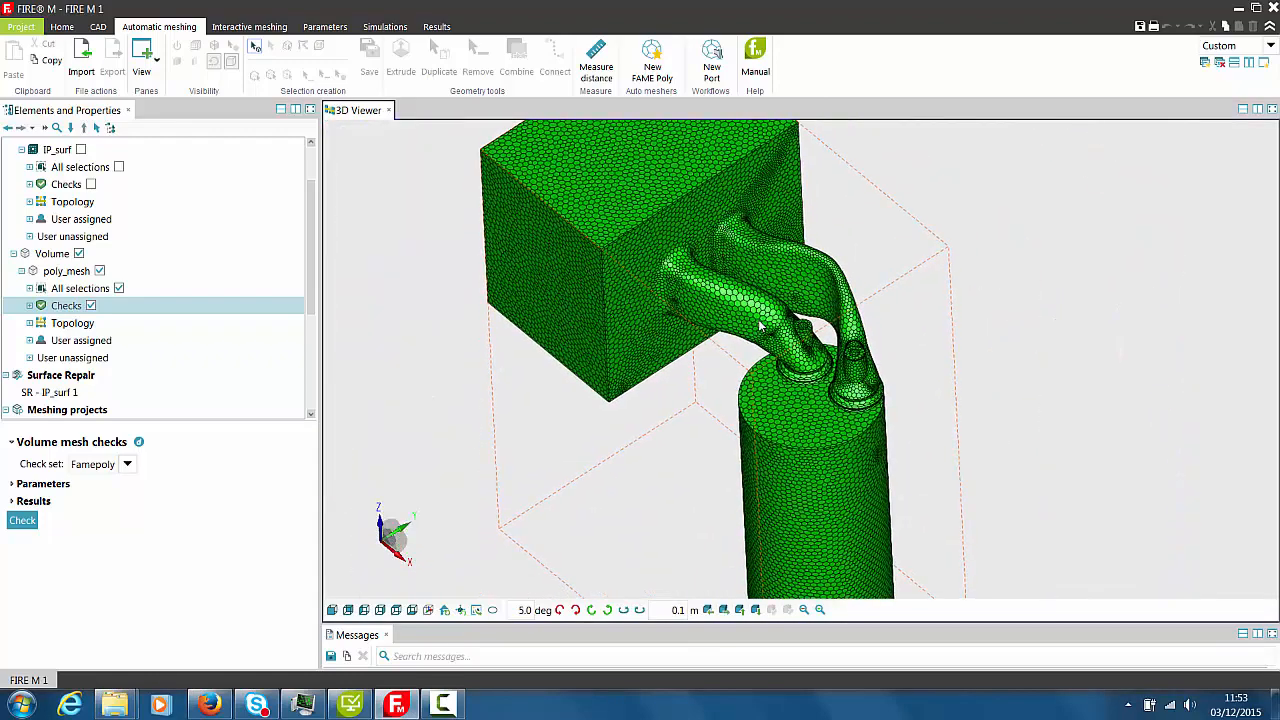
# - Select the polyhedral mesh and cut it open lengthwise with the cutting box to view the valve area
pyautogui.click(760, 327)
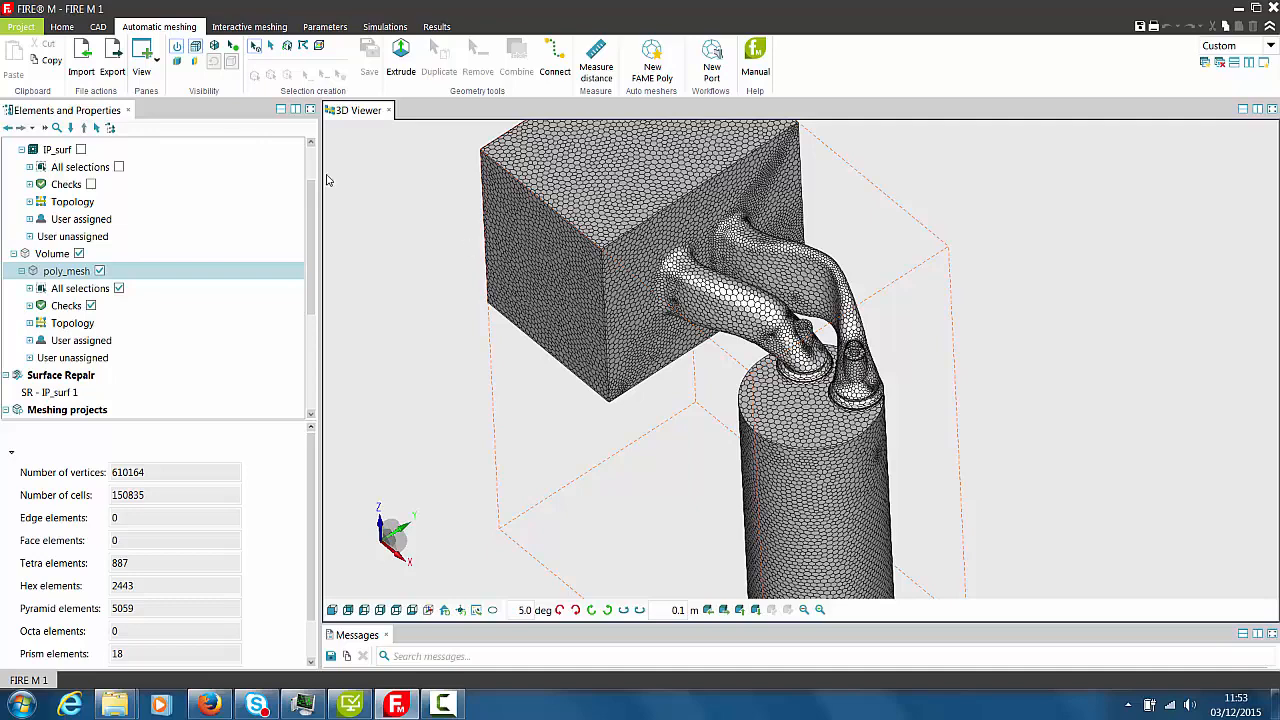
pyautogui.click(178, 62)
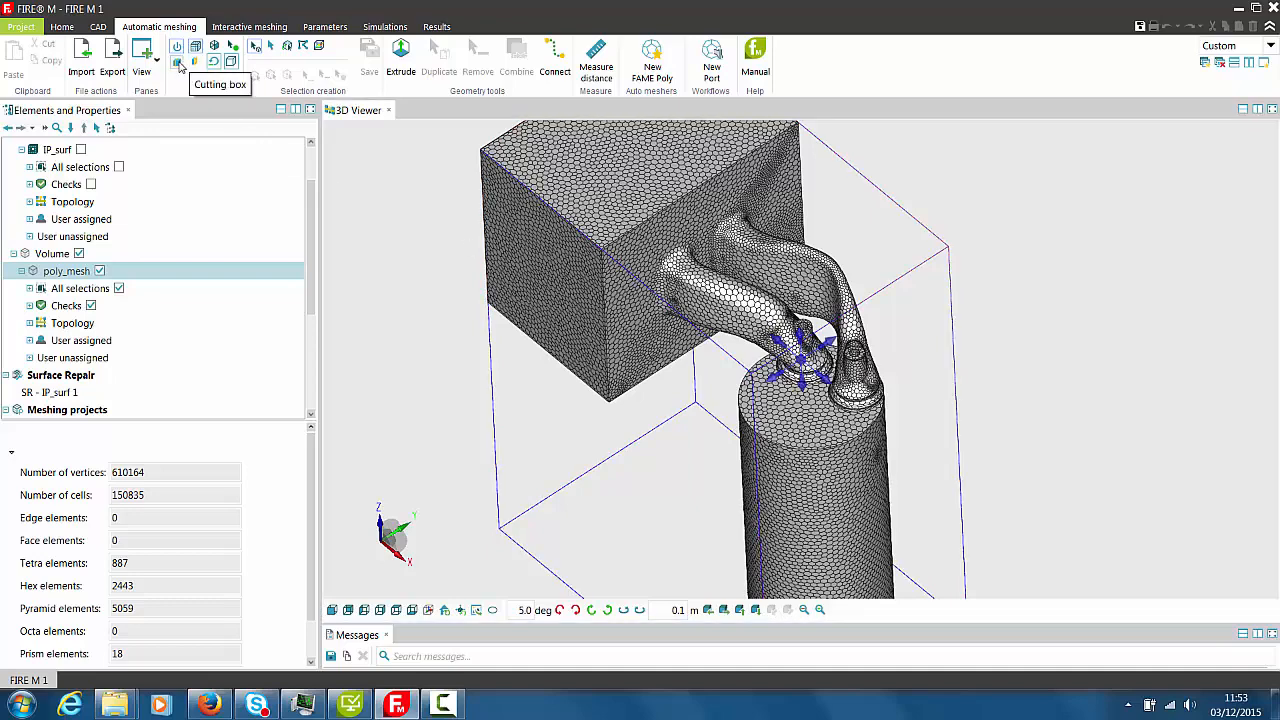
pyautogui.moveTo(773, 376); pyautogui.dragTo(918, 326)
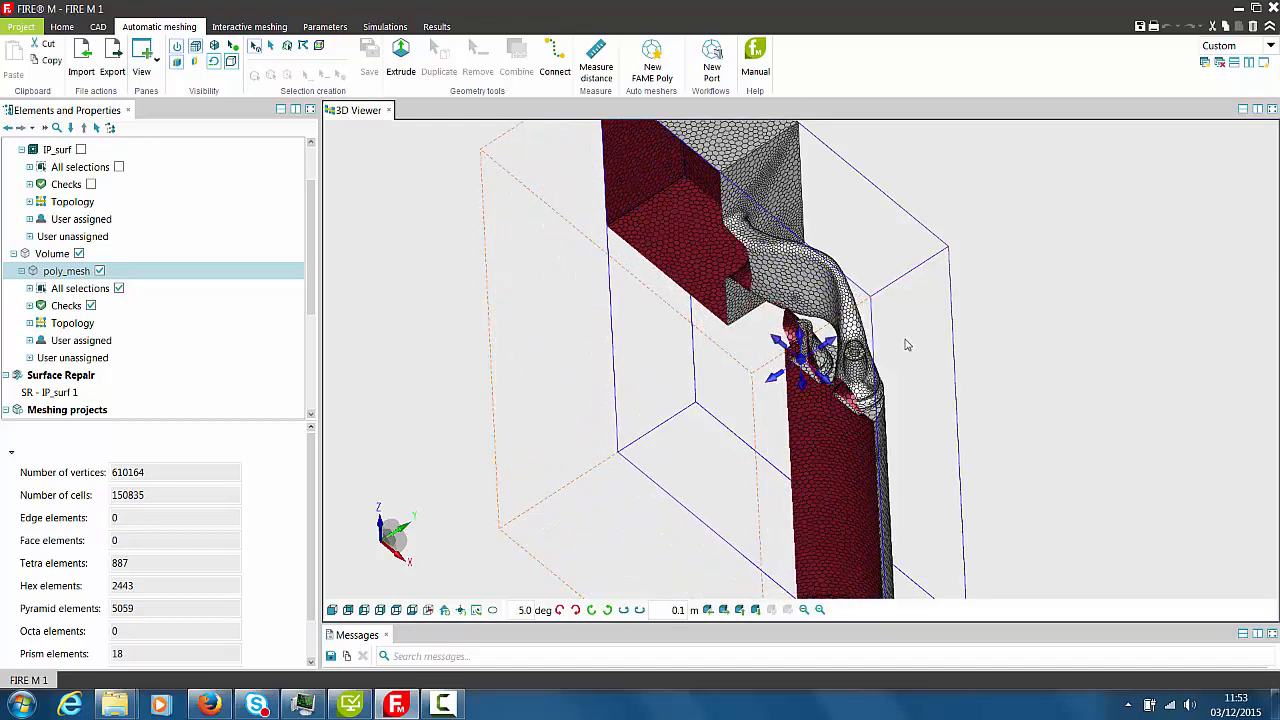
pyautogui.scroll(5, 690, 415)
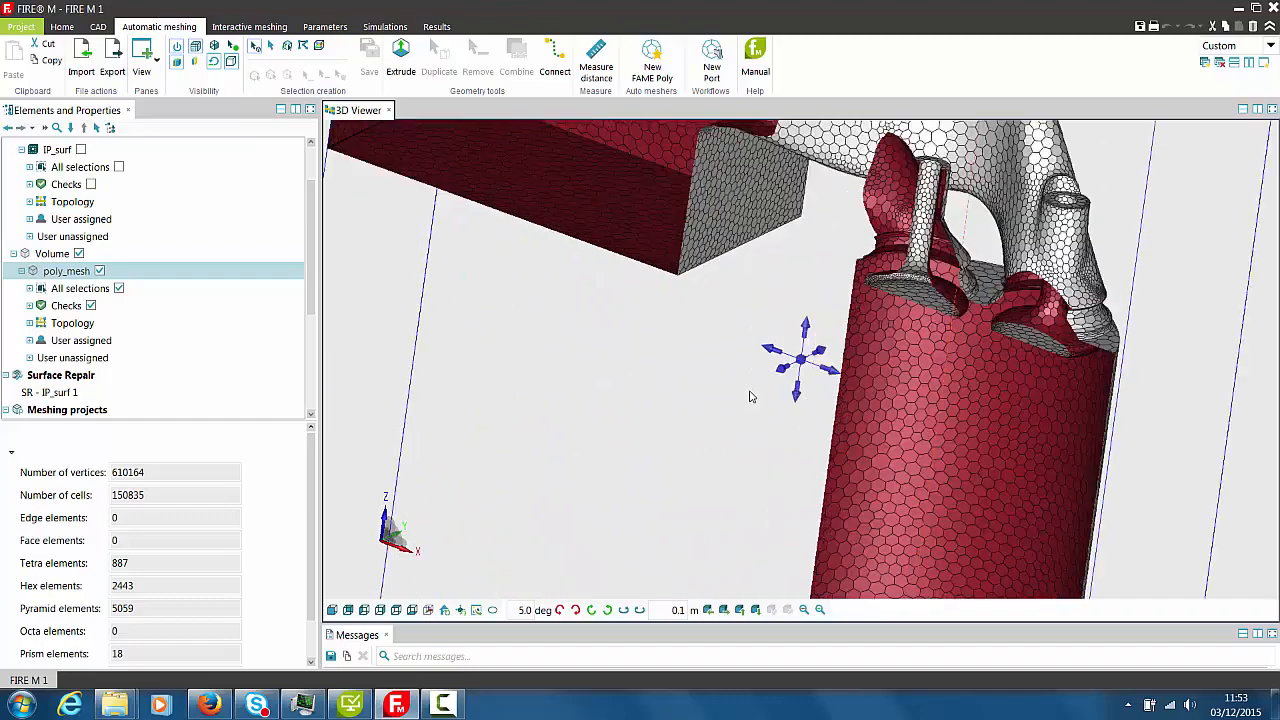
pyautogui.moveTo(780, 318); pyautogui.dragTo(592, 395, button='middle')
pyautogui.scroll(2, 677, 426)
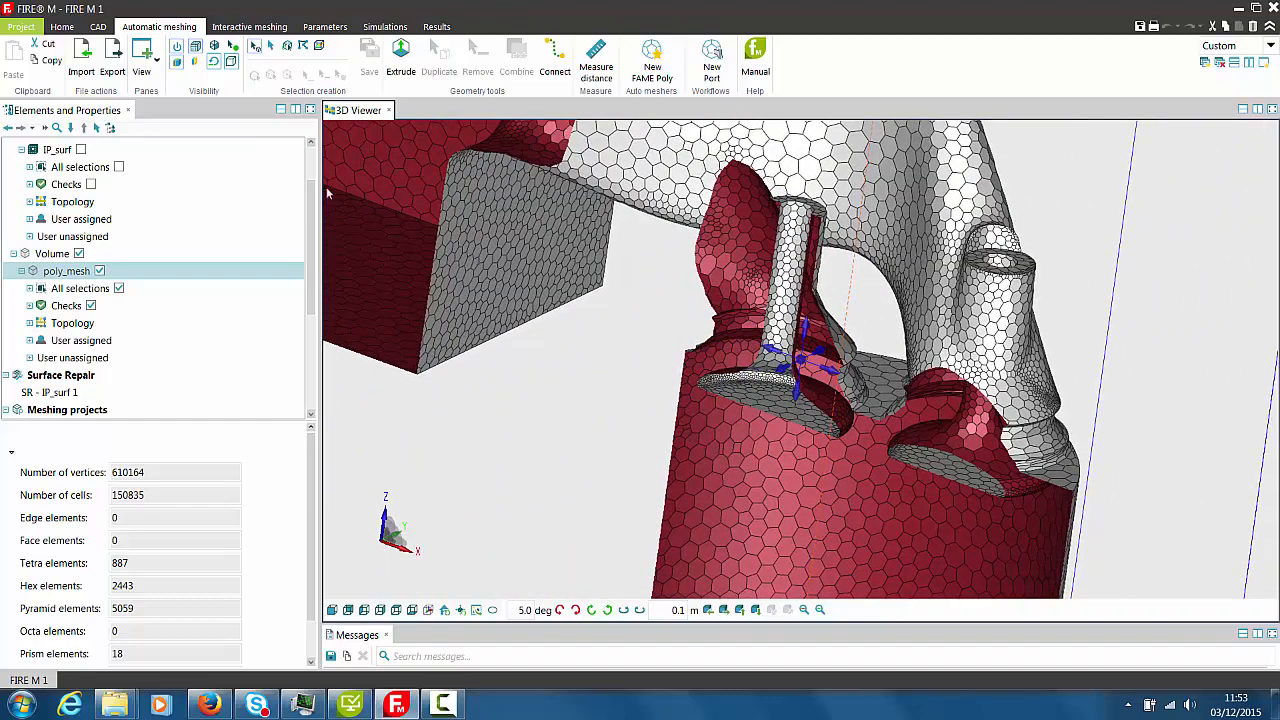
# - Display whole cells at the cut and shift the cutting box boundary deeper to expose the mesh interior
pyautogui.click(197, 62)
pyautogui.moveTo(634, 350)
pyautogui.mouseDown()
pyautogui.moveTo(750, 335)
pyautogui.moveTo(680, 271)
pyautogui.moveTo(646, 360)
pyautogui.mouseUp()
pyautogui.moveTo(784, 373); pyautogui.dragTo(858, 345)
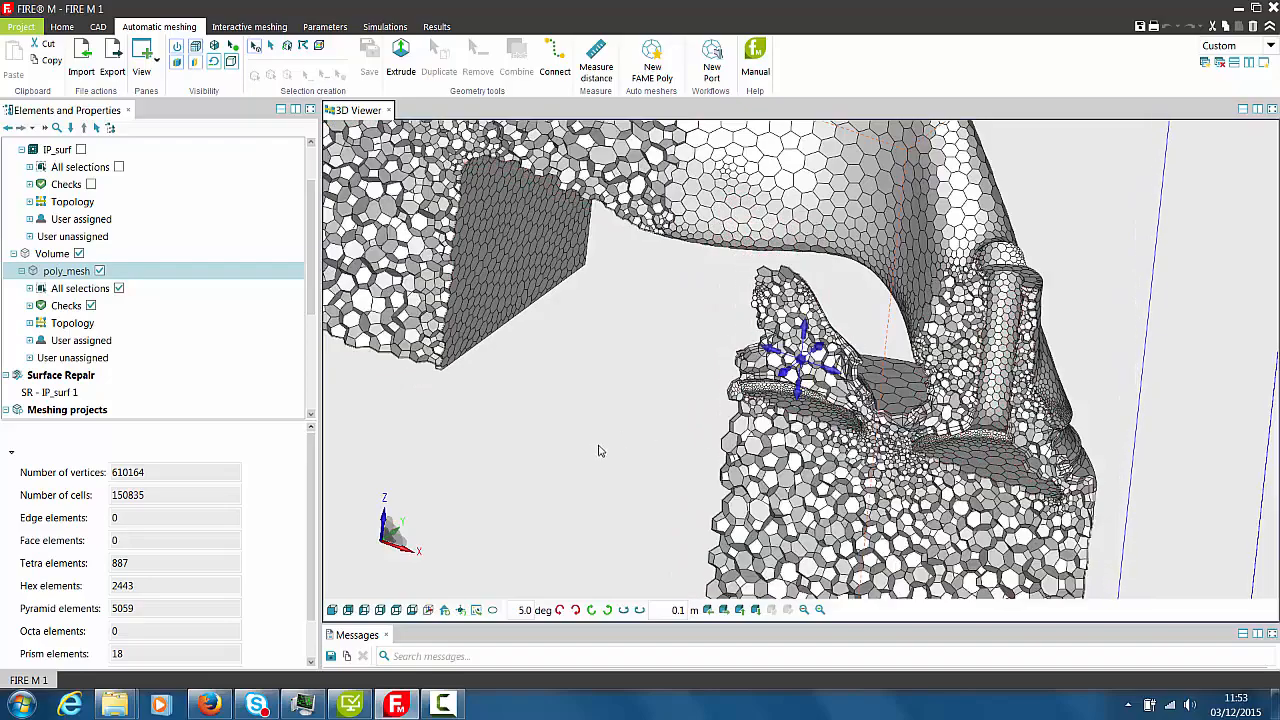
pyautogui.scroll(-5, 641, 436)
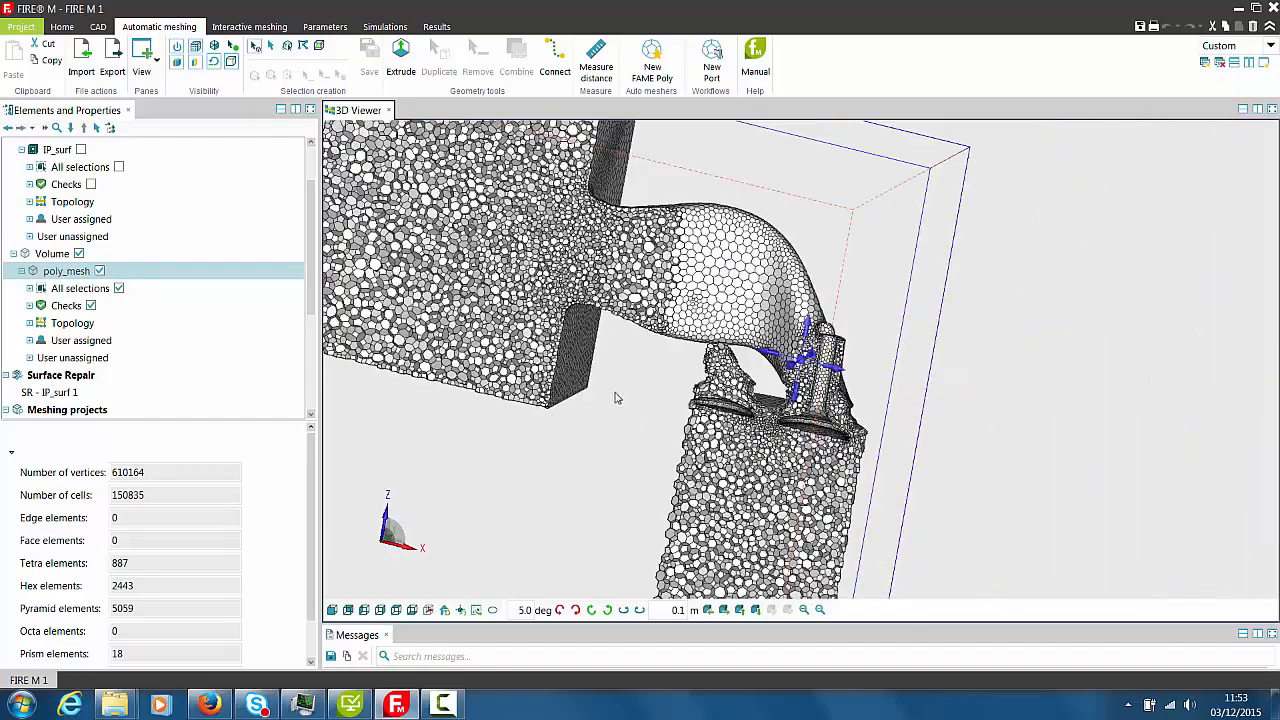
# - Examine the boundary layer cells along the walls at the upper corner of the cut box
pyautogui.moveTo(564, 331); pyautogui.dragTo(761, 525, button='middle')
pyautogui.scroll(4, 567, 317)
pyautogui.moveTo(537, 303); pyautogui.dragTo(625, 486, button='middle')
pyautogui.scroll(5, 620, 455)
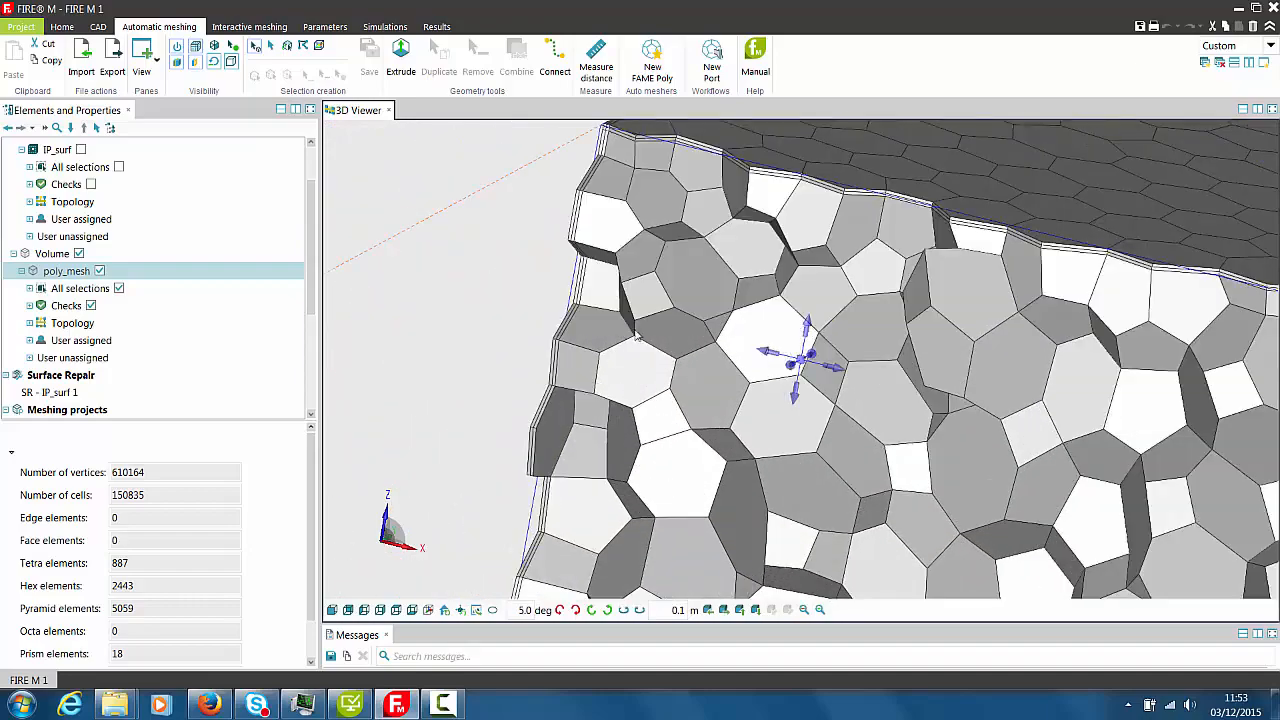
pyautogui.moveTo(633, 330); pyautogui.dragTo(684, 481, button='middle')
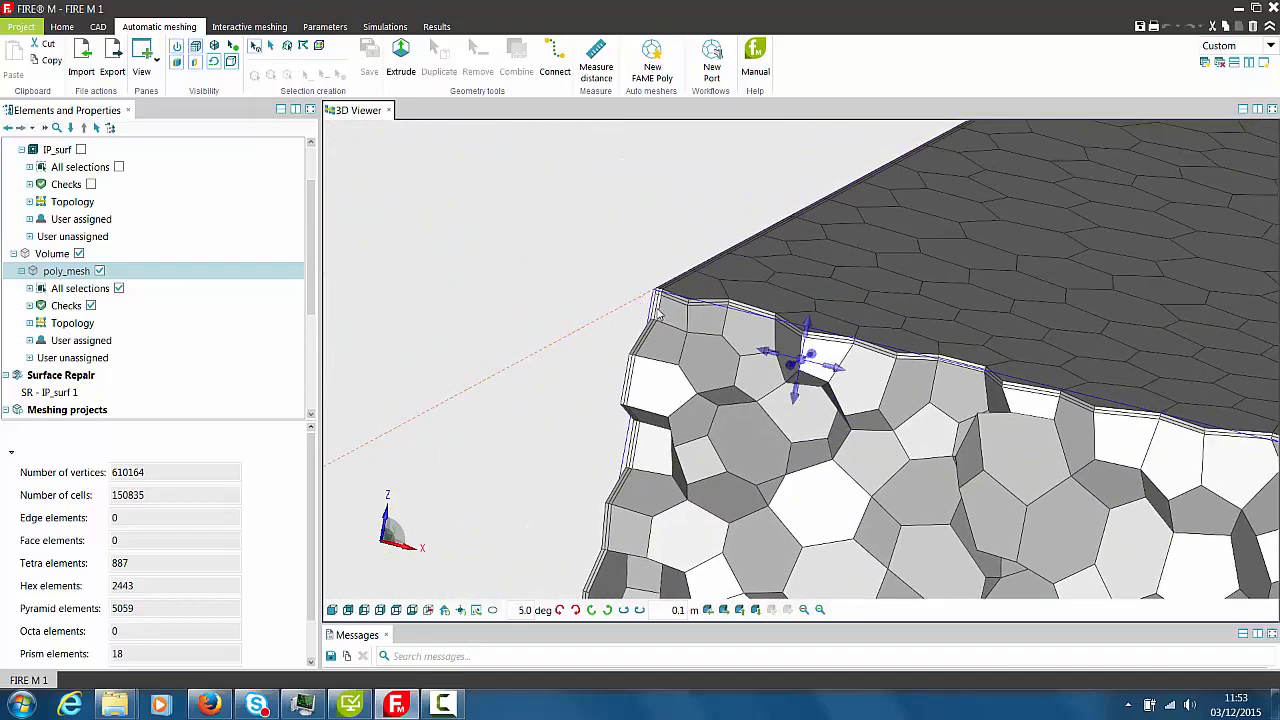
pyautogui.scroll(-6, 885, 458)
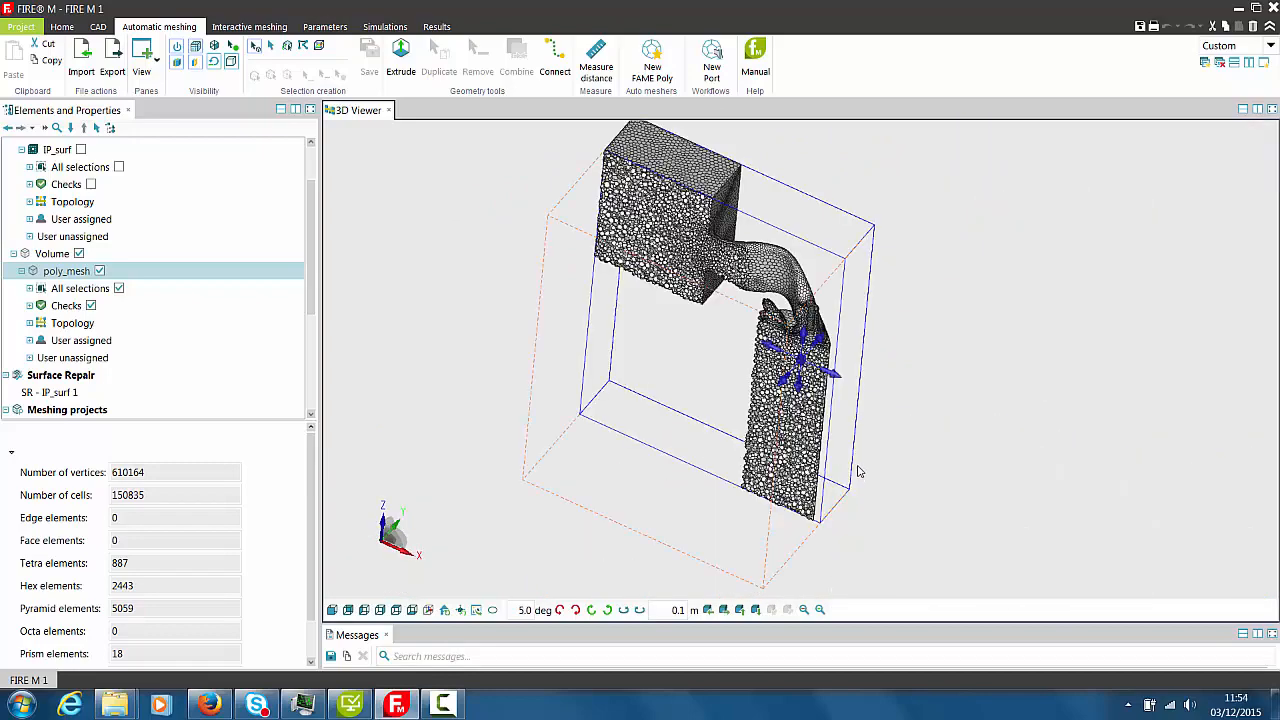
# - Turn off the cutting box and show the complete polyhedral mesh again
pyautogui.moveTo(858, 471); pyautogui.dragTo(892, 496, button='middle')
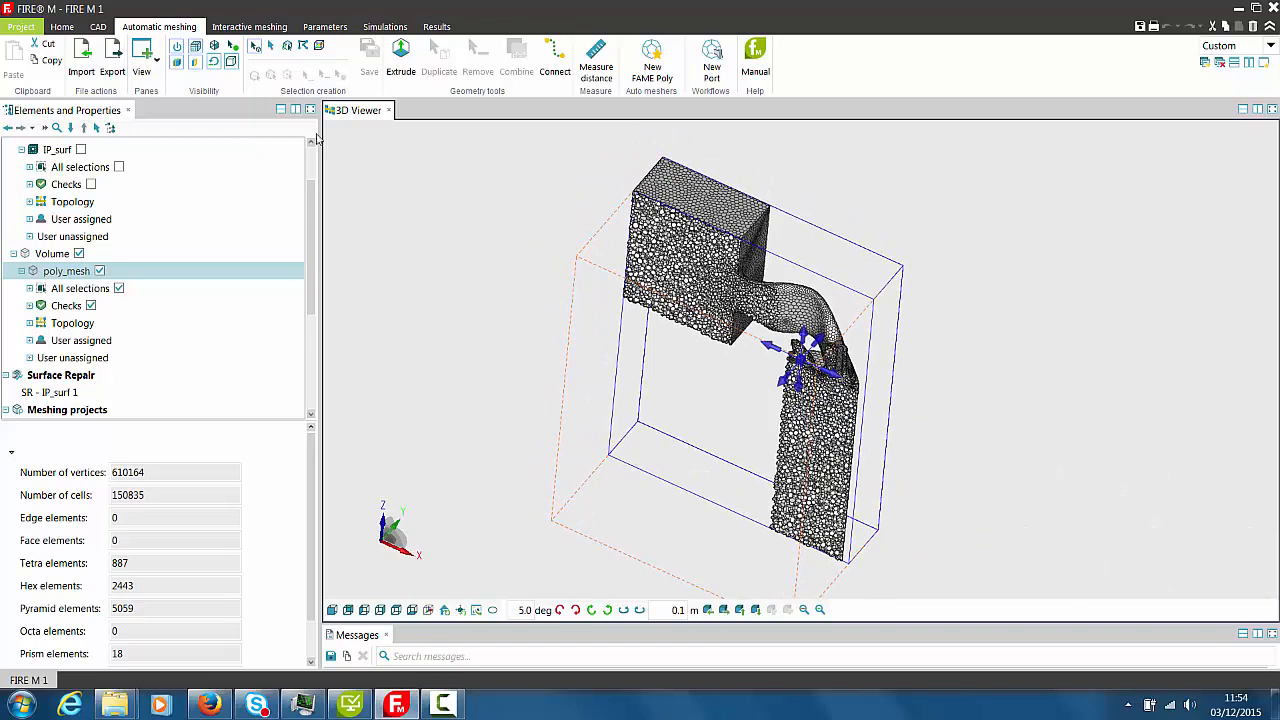
pyautogui.click(179, 62)
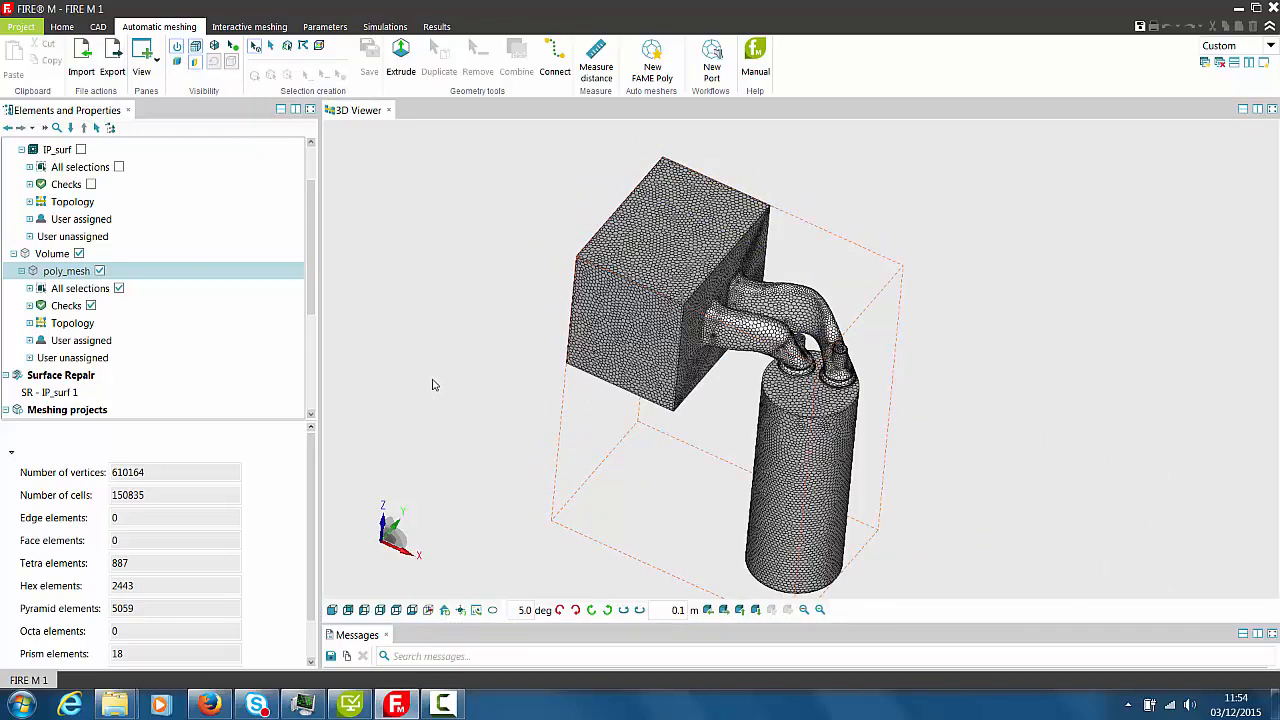
pyautogui.moveTo(433, 379); pyautogui.dragTo(419, 373)
pyautogui.moveTo(435, 385); pyautogui.dragTo(434, 362, button='middle')
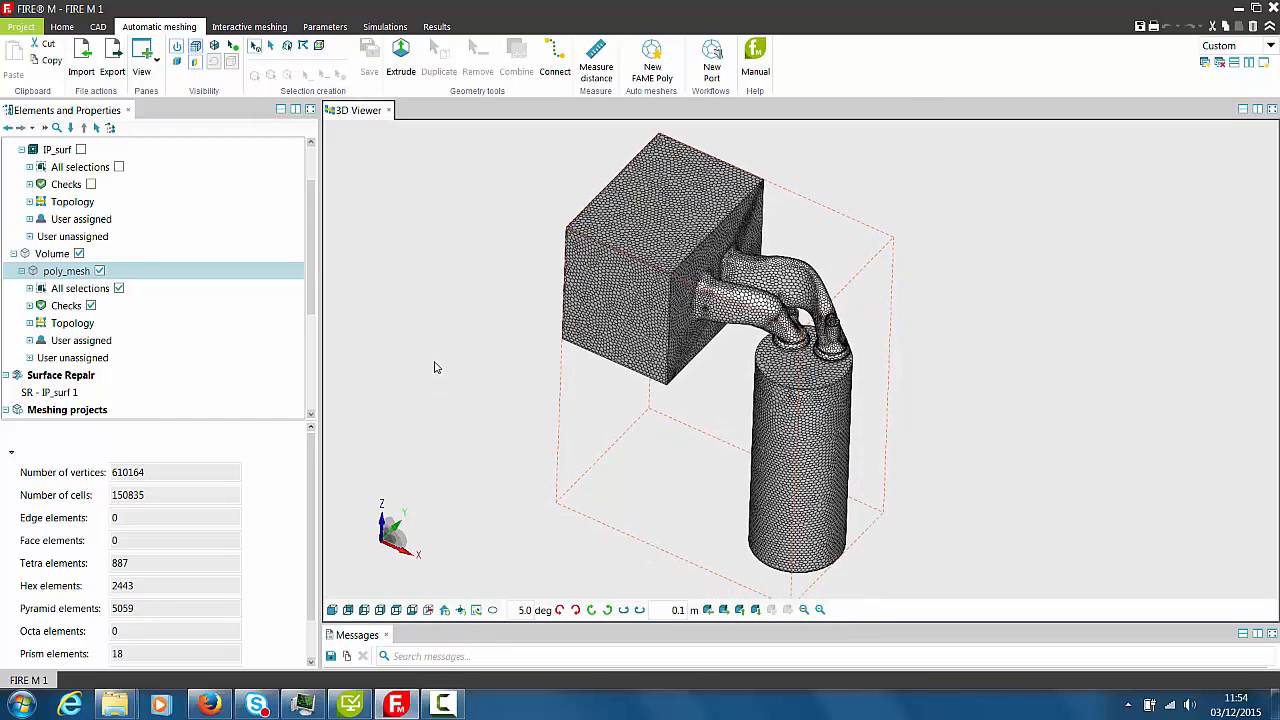